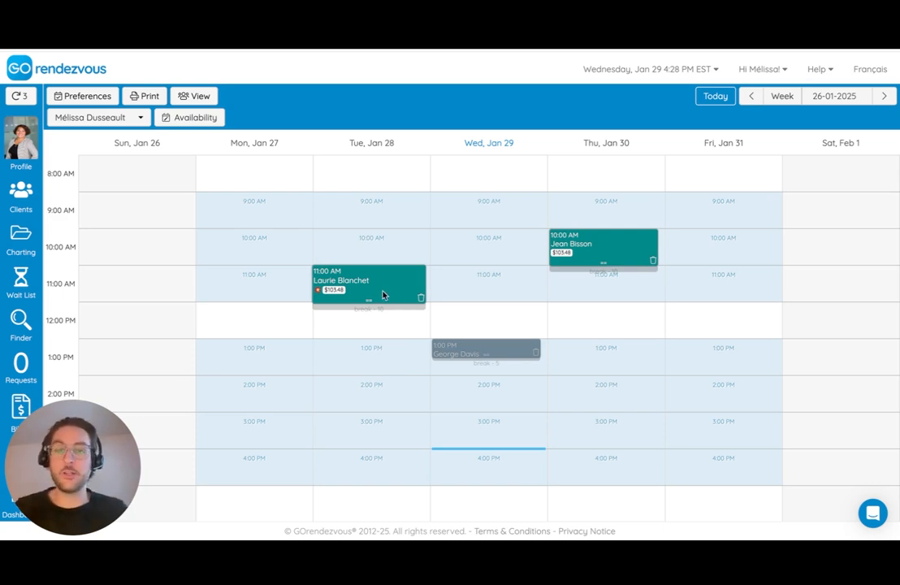
Open the billing details of Tuesday's 11:00 AM appointment and view the subtotal's price-change dialog without entering a new price
click(385, 296)
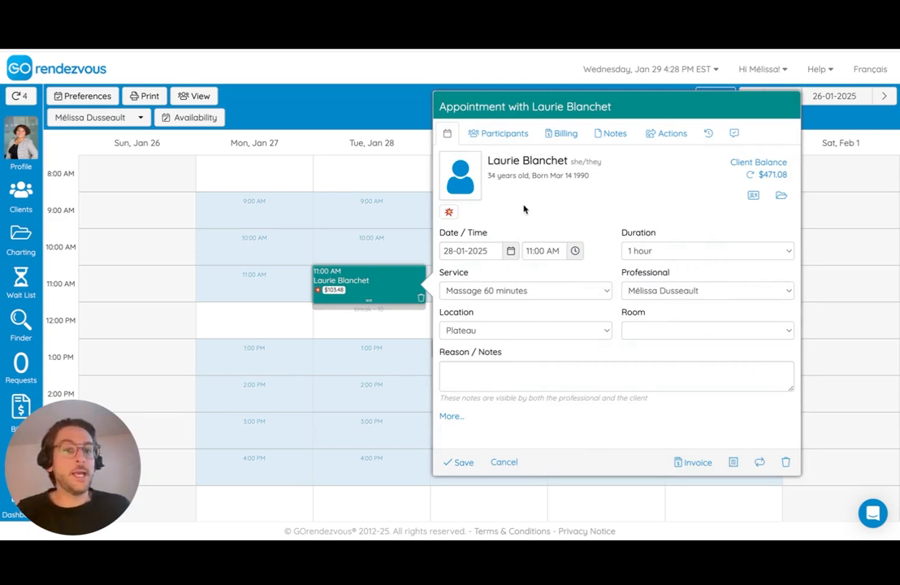
click(564, 136)
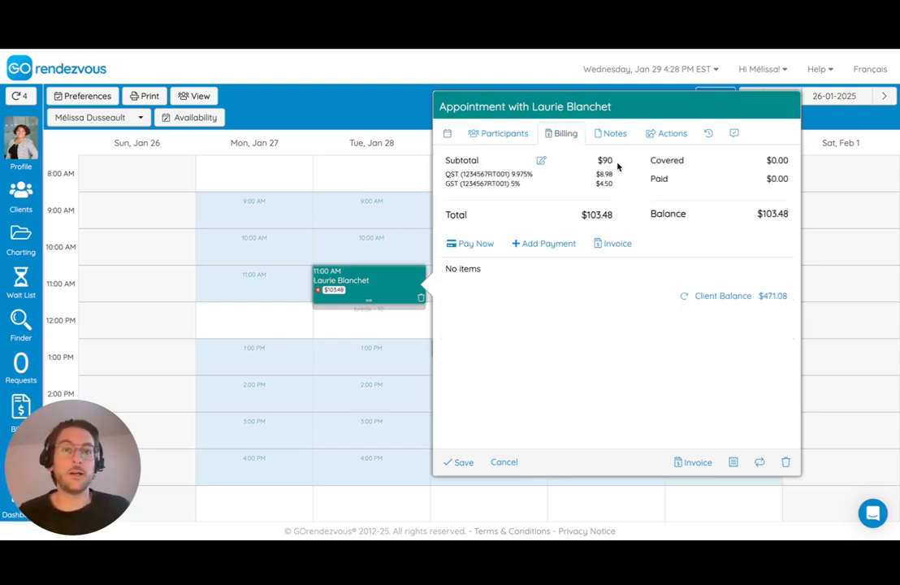
drag(616, 166, 599, 163)
click(582, 163)
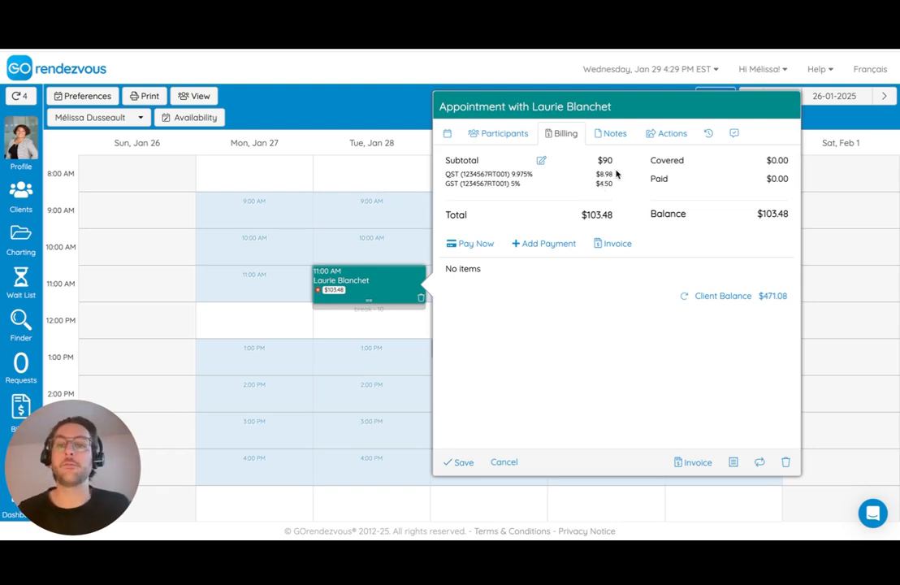
scroll(616, 173, down, 1)
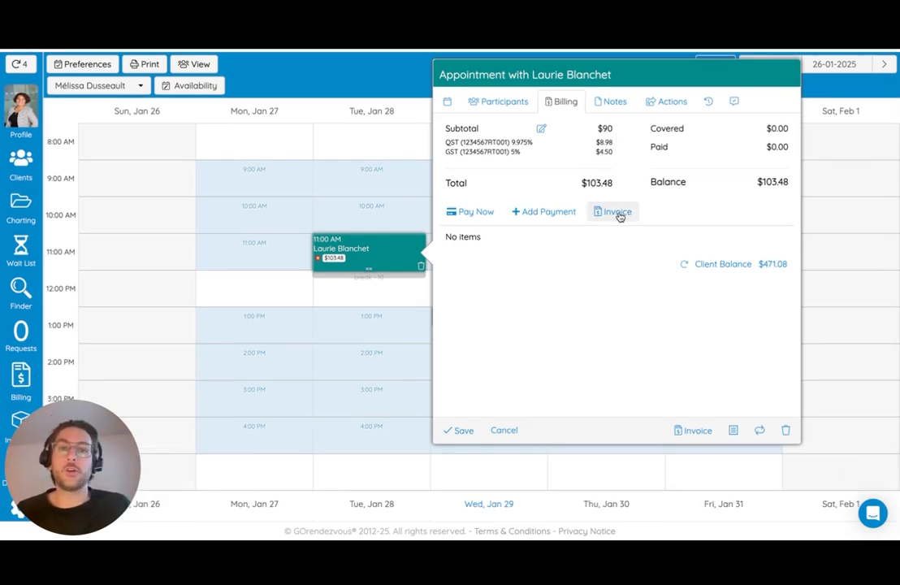
scroll(620, 217, up, 1)
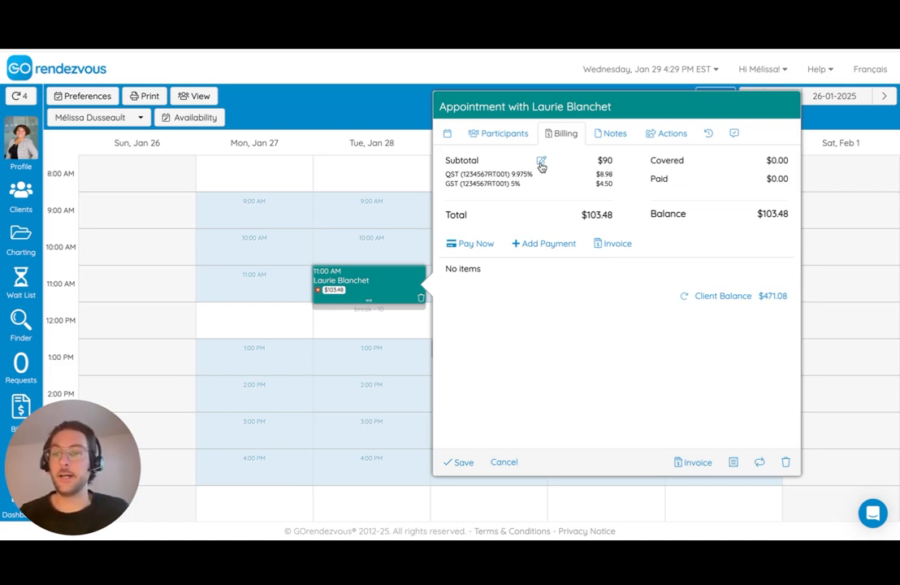
click(541, 165)
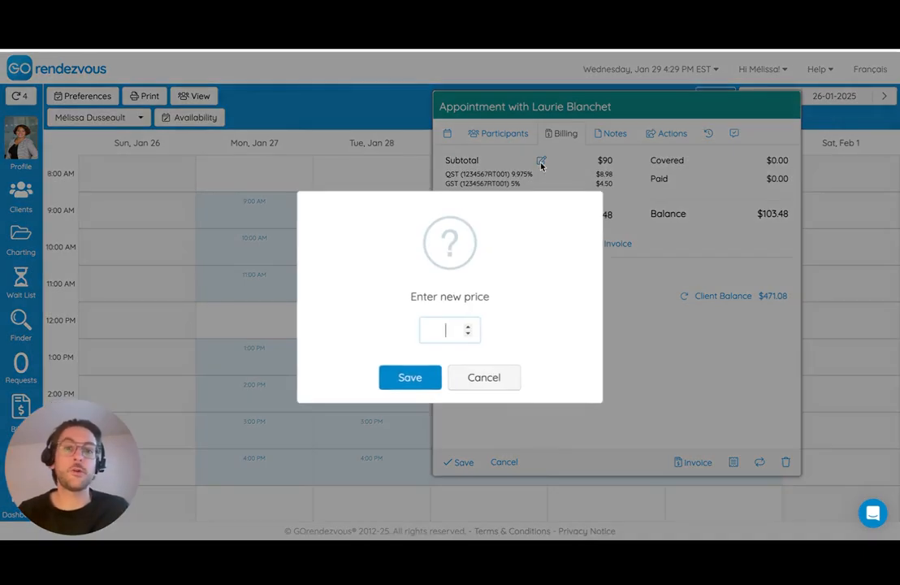
click(493, 376)
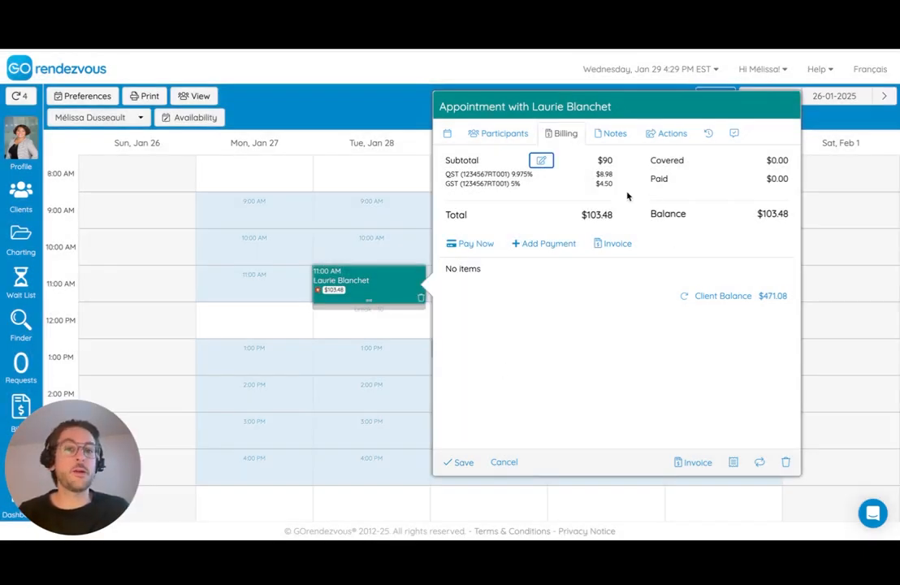
Open the appointment's invoice and examine the service choices for the Massage 60 minutes line, leaving the line unedited
click(612, 245)
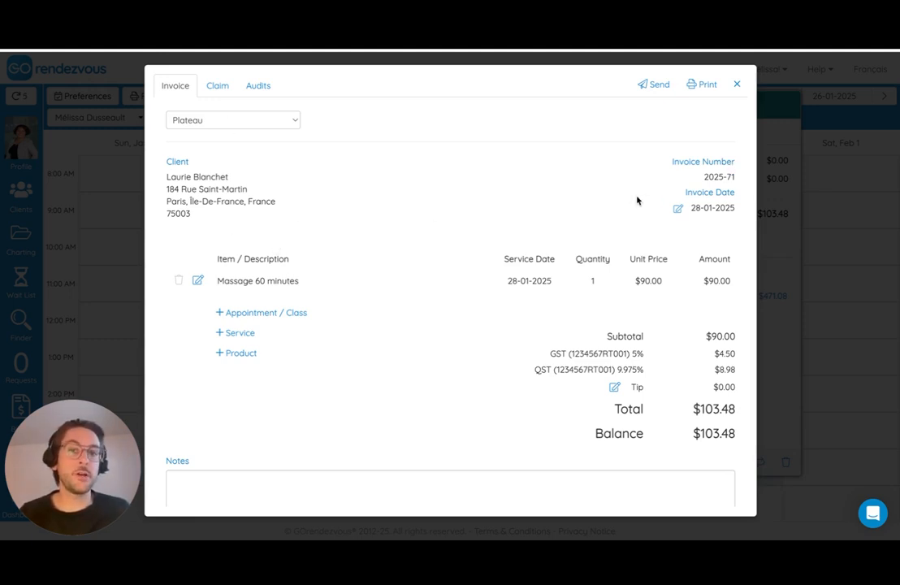
scroll(406, 232, down, 1)
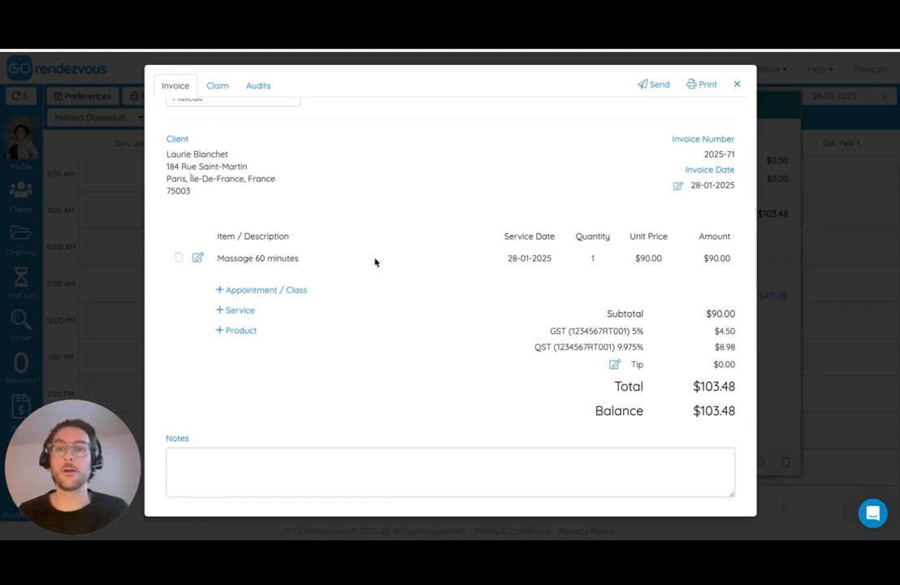
click(195, 260)
click(289, 263)
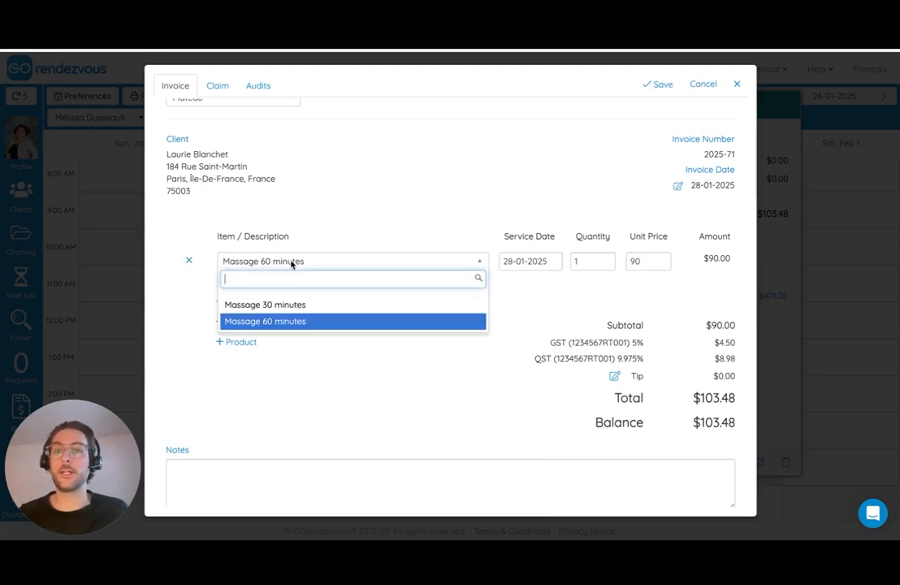
click(297, 324)
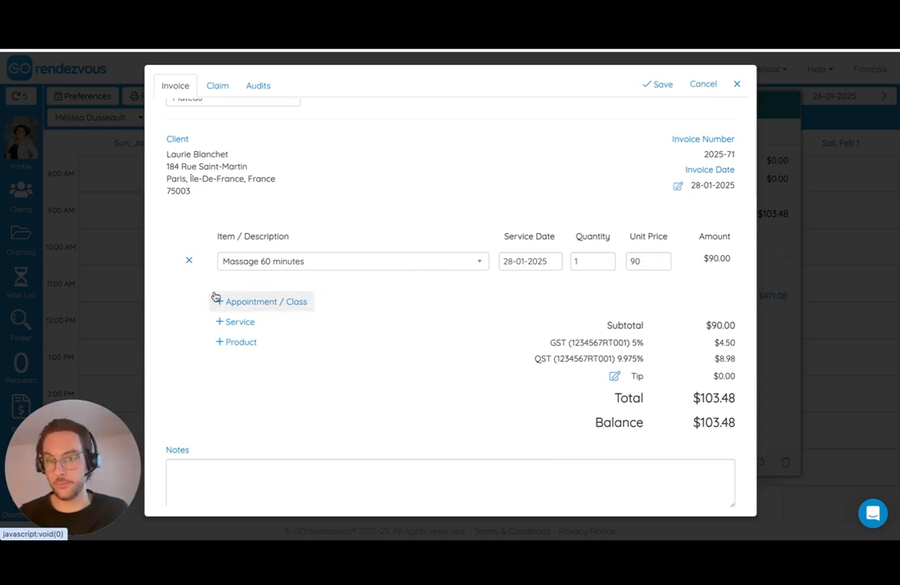
click(194, 268)
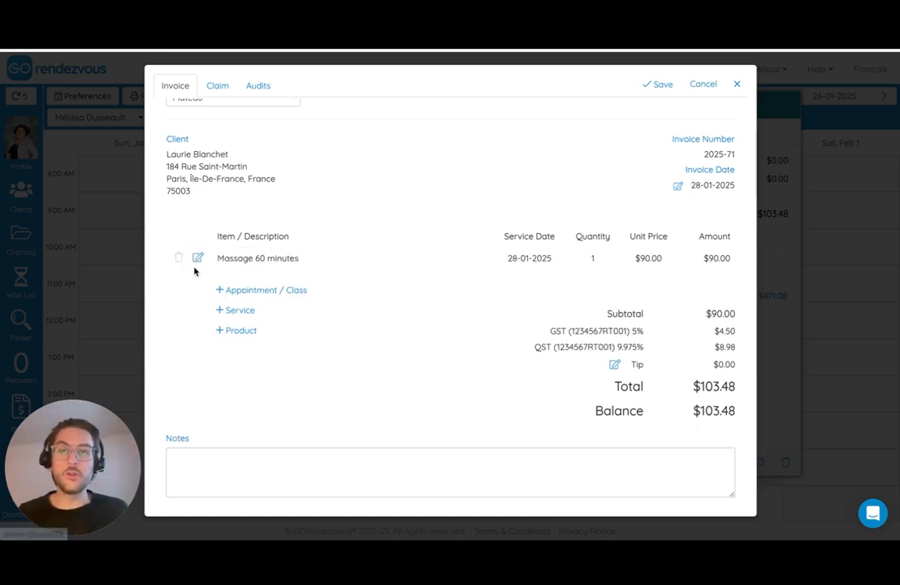
Add the past Évaluation appointment of 16-11-2023 to the invoice and delete that line again
click(261, 297)
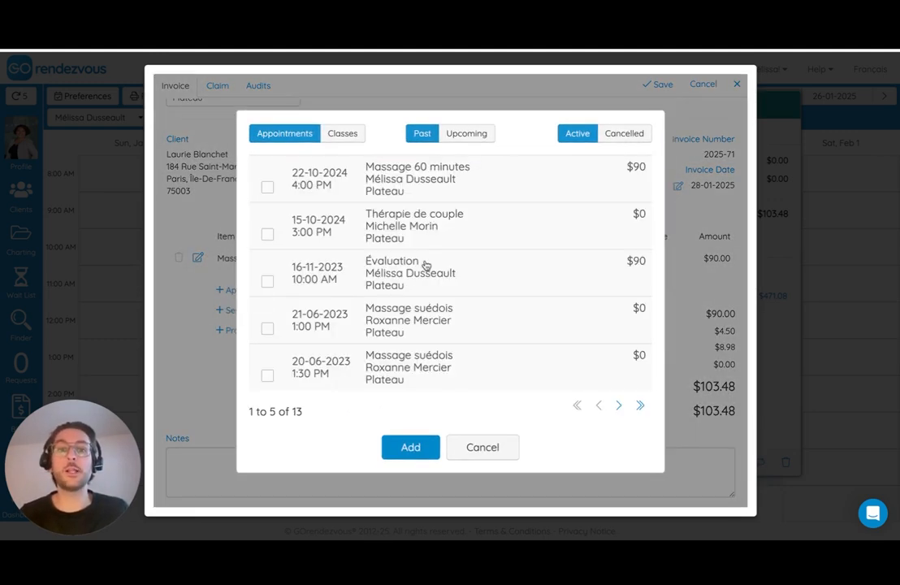
click(465, 134)
click(421, 134)
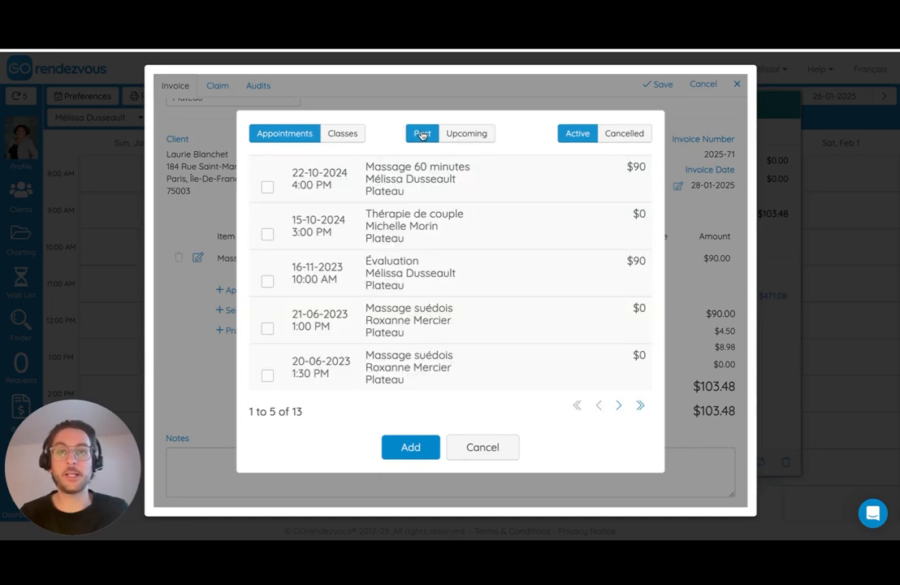
click(268, 280)
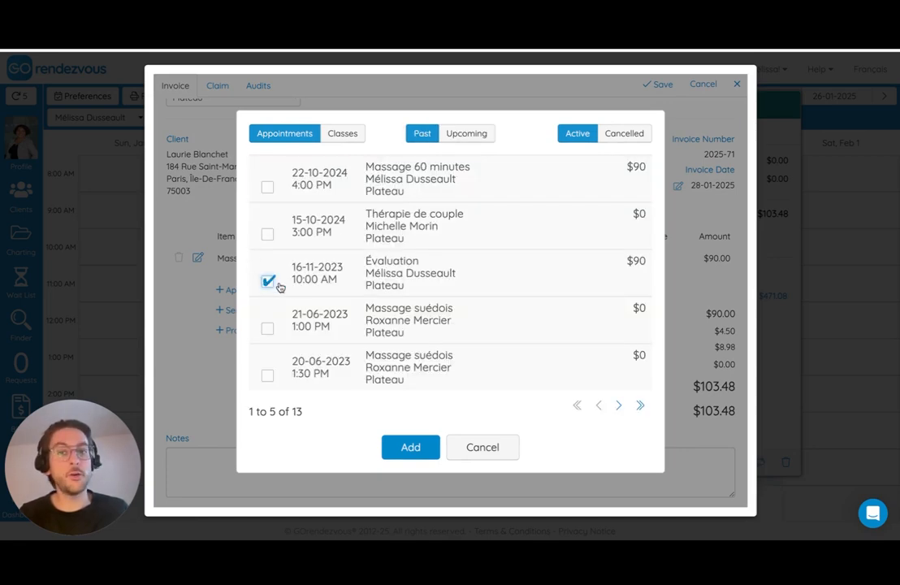
click(411, 448)
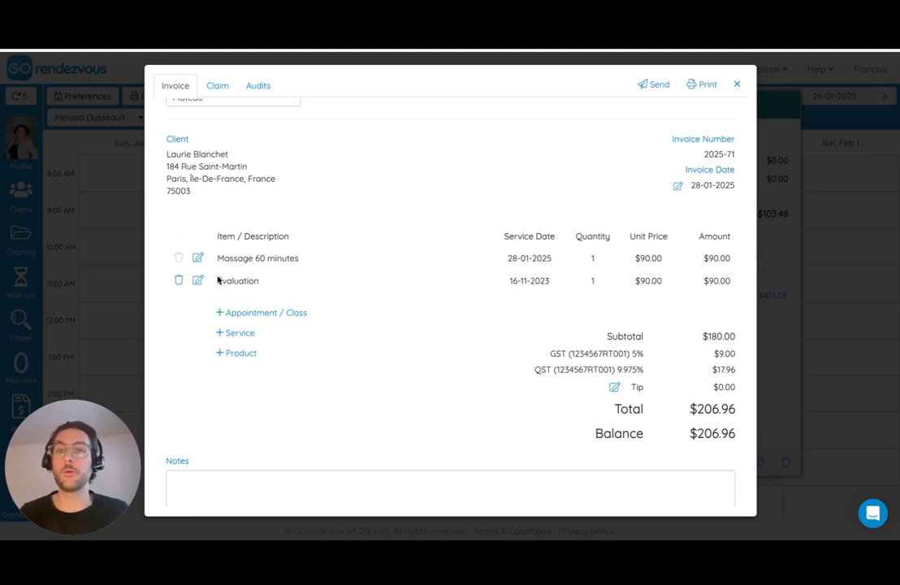
click(178, 280)
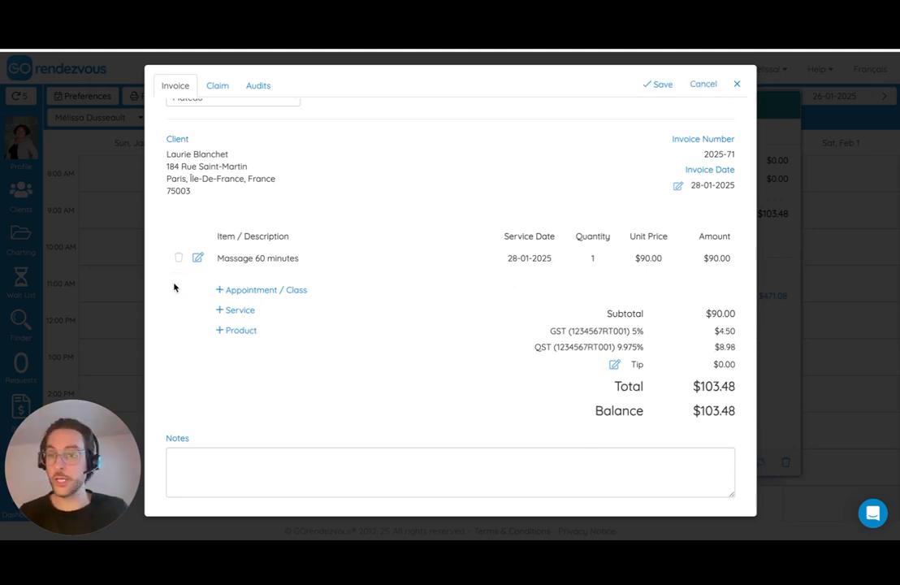
Start a service line and a product line on the invoice, discarding each one without choosing an item
click(241, 312)
click(329, 286)
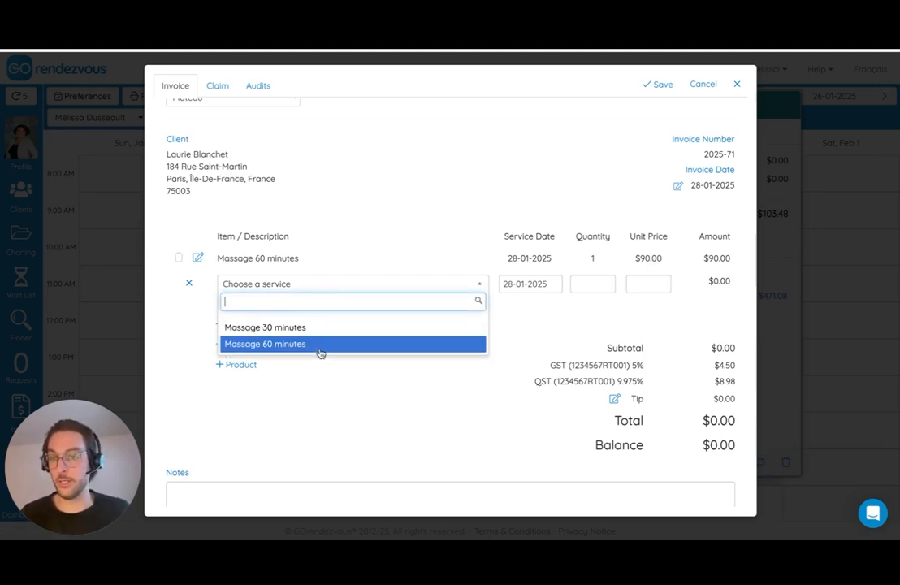
click(189, 284)
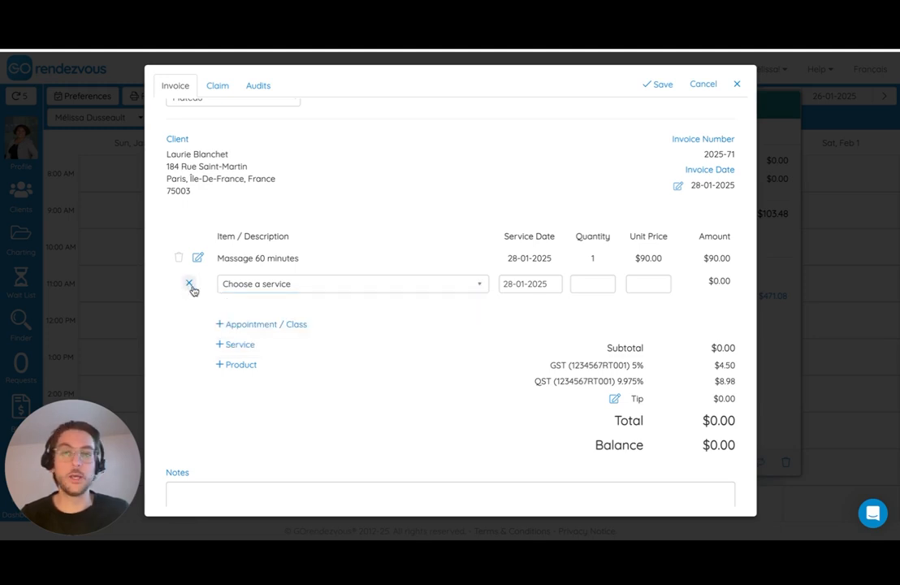
click(191, 289)
click(247, 333)
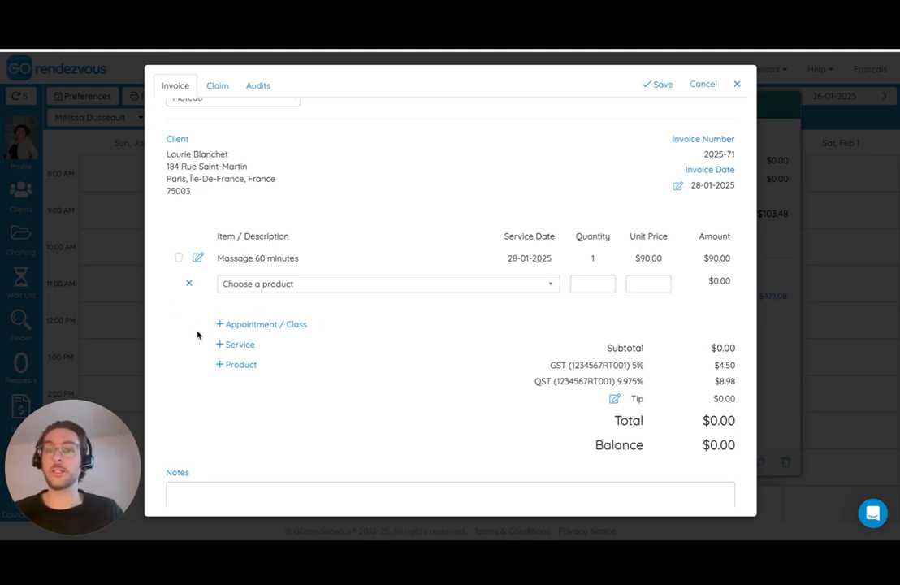
click(188, 283)
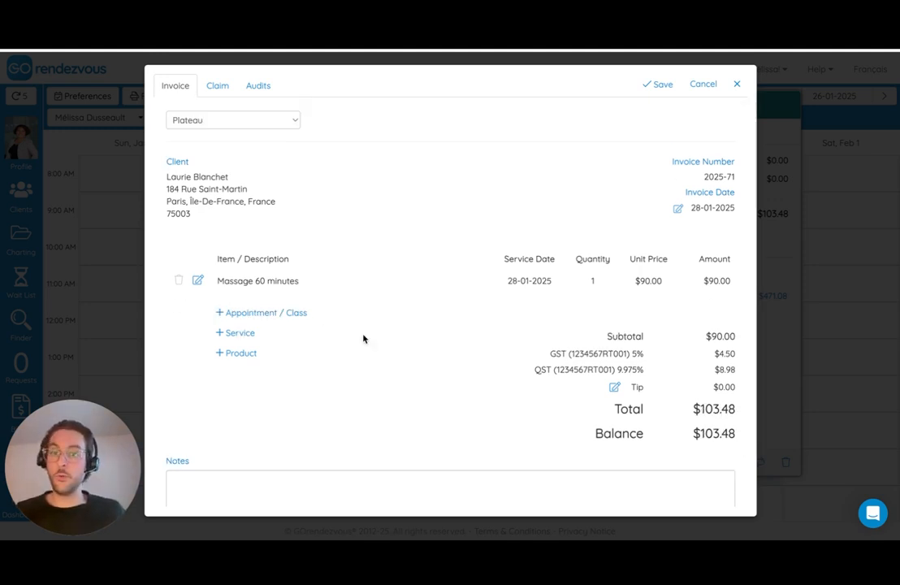
Review the invoice's tip choices without adding a tip, and save the invoice
scroll(366, 338, down, 1)
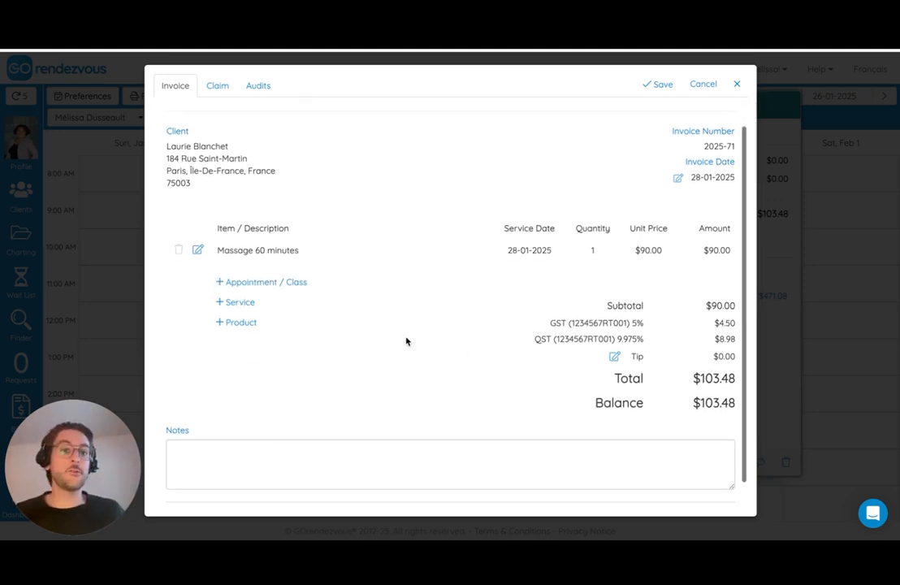
click(616, 361)
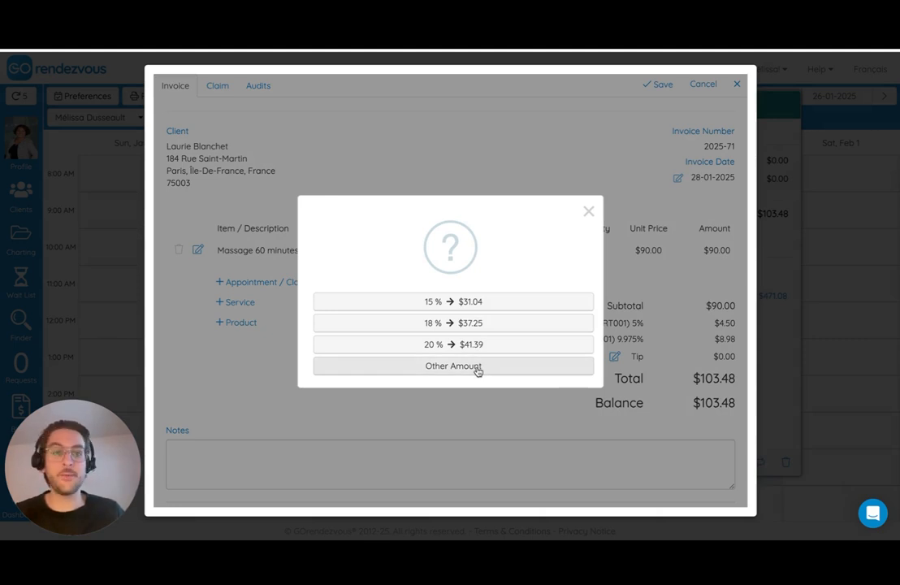
click(588, 213)
scroll(562, 294, up, 1)
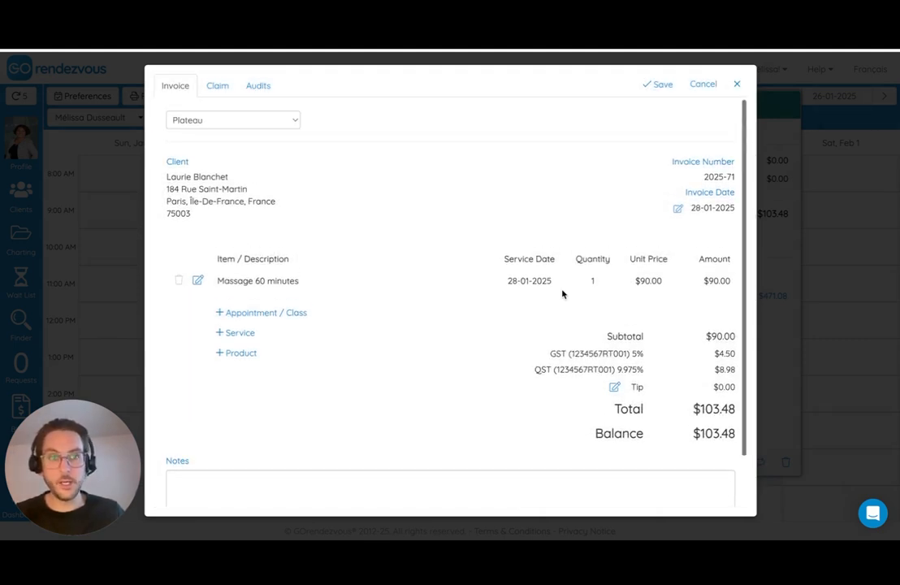
click(654, 86)
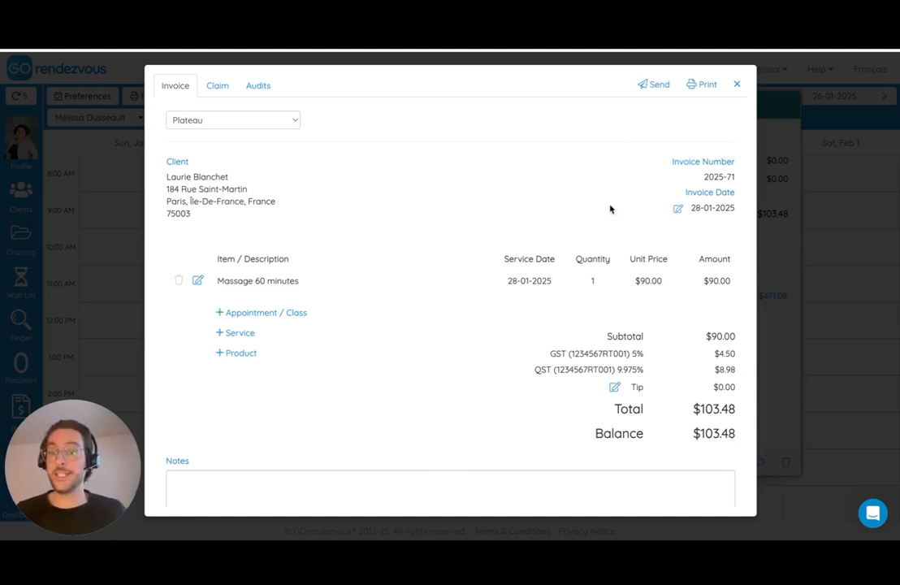
Review the email and SMS options for sending the invoice, and cancel without sending it
click(655, 85)
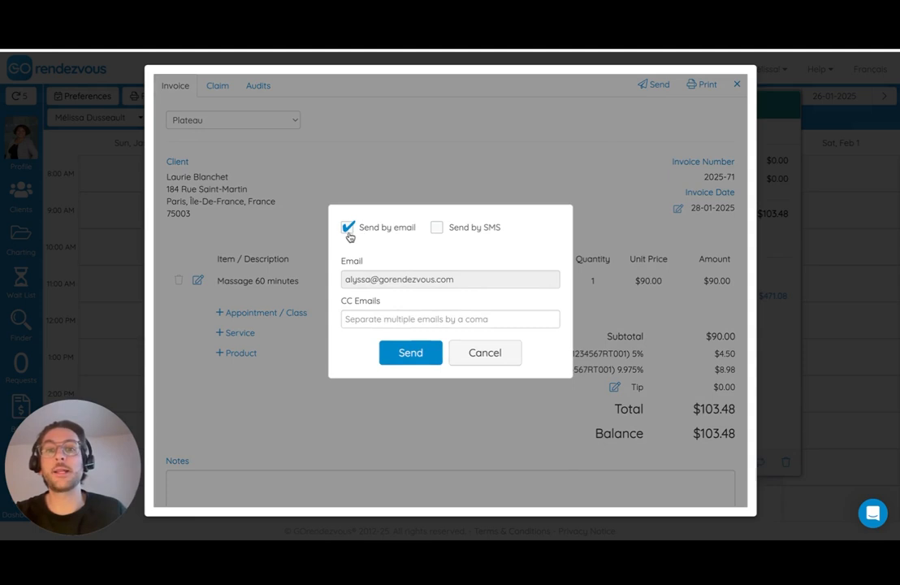
click(437, 227)
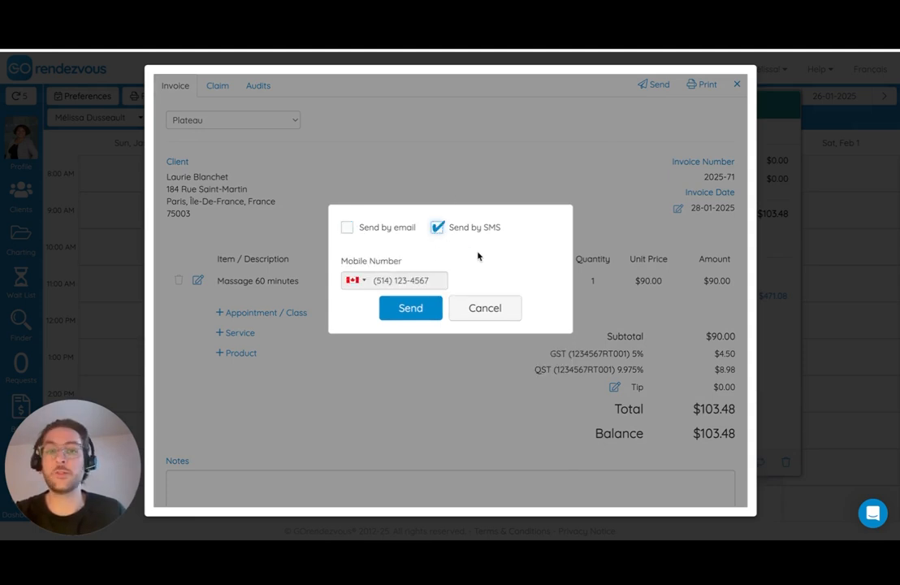
click(484, 310)
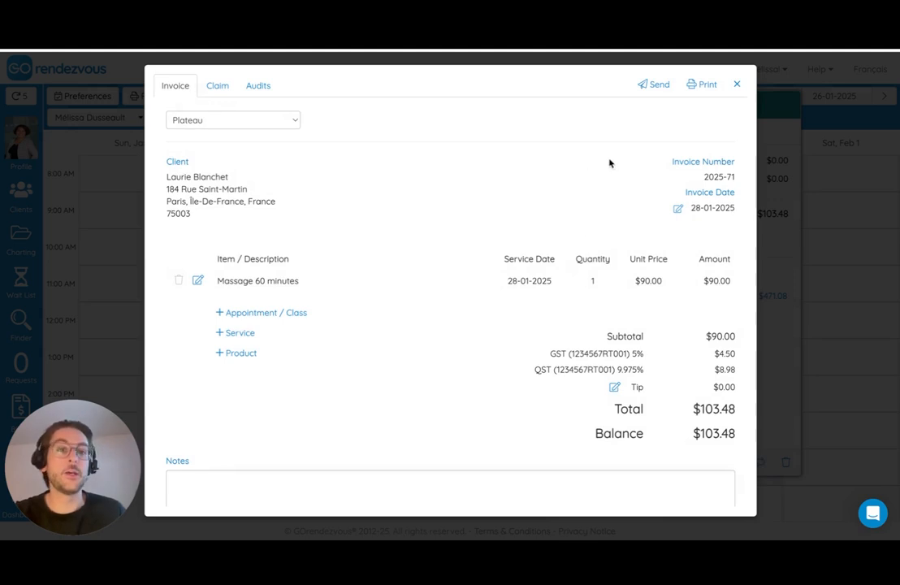
Preview the invoice's printout, cancel the printing, and close the invoice
click(692, 86)
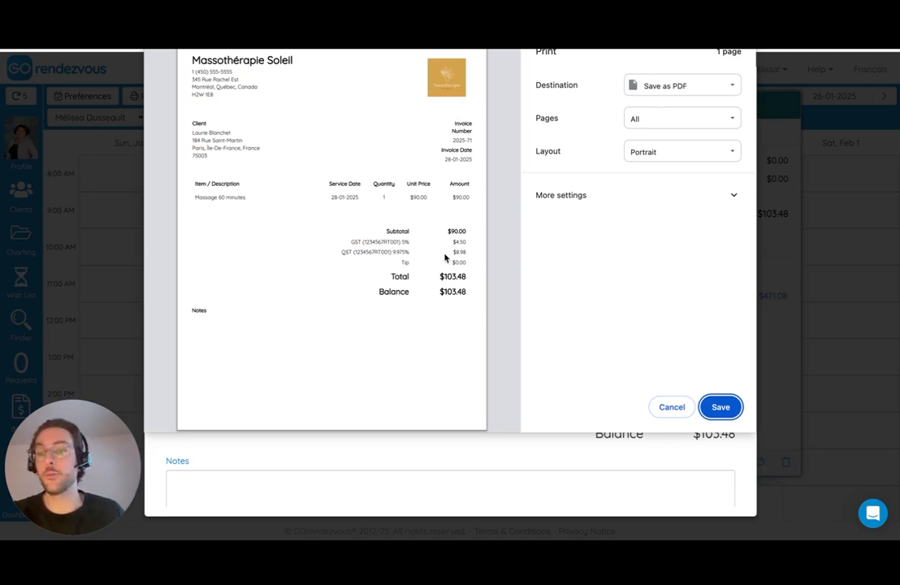
click(672, 408)
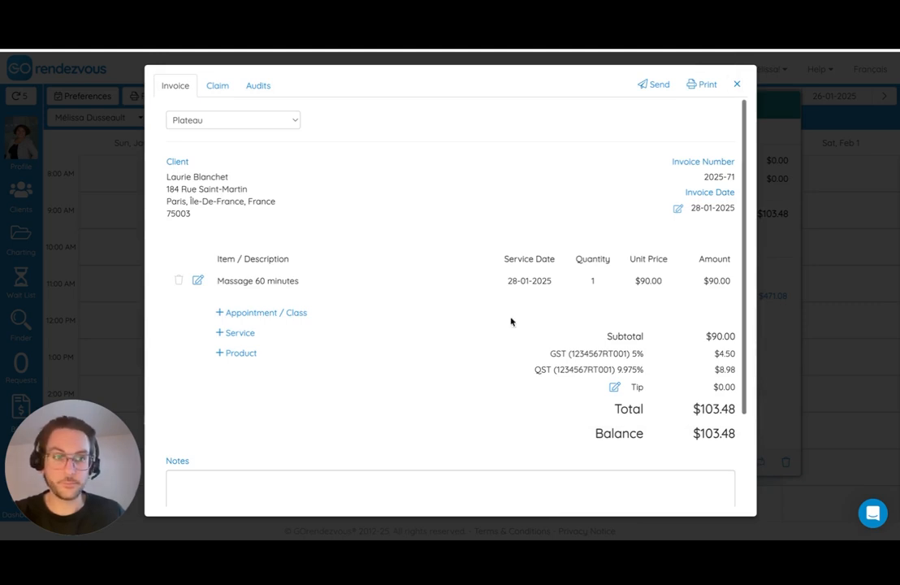
click(737, 84)
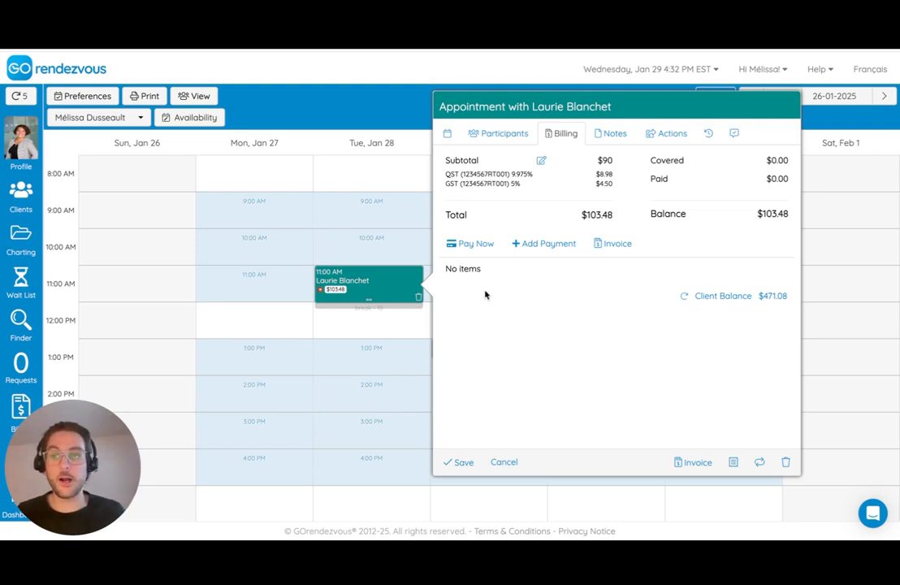
Start a $103.48 payment with a new credit card for the appointment, and close the card form without entering card details
click(477, 244)
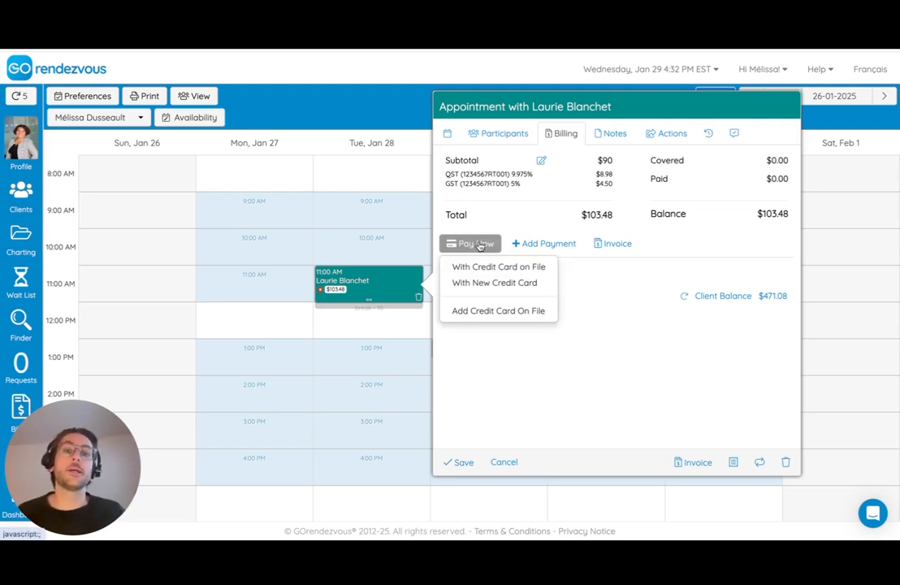
click(492, 284)
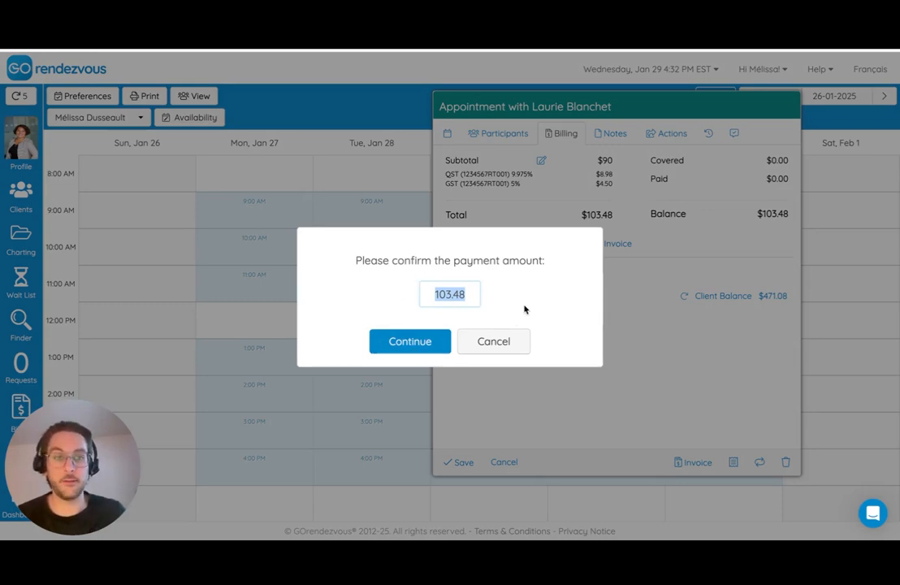
click(410, 342)
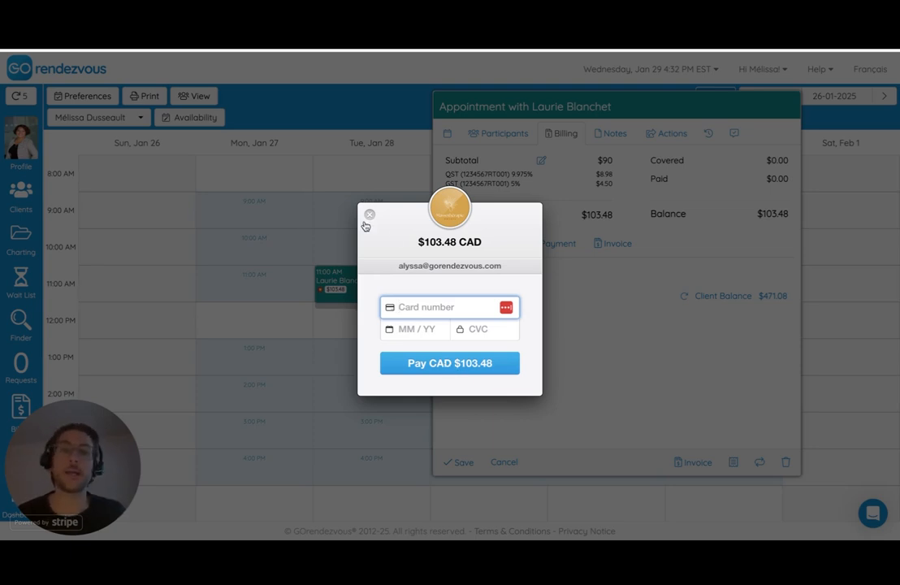
click(369, 215)
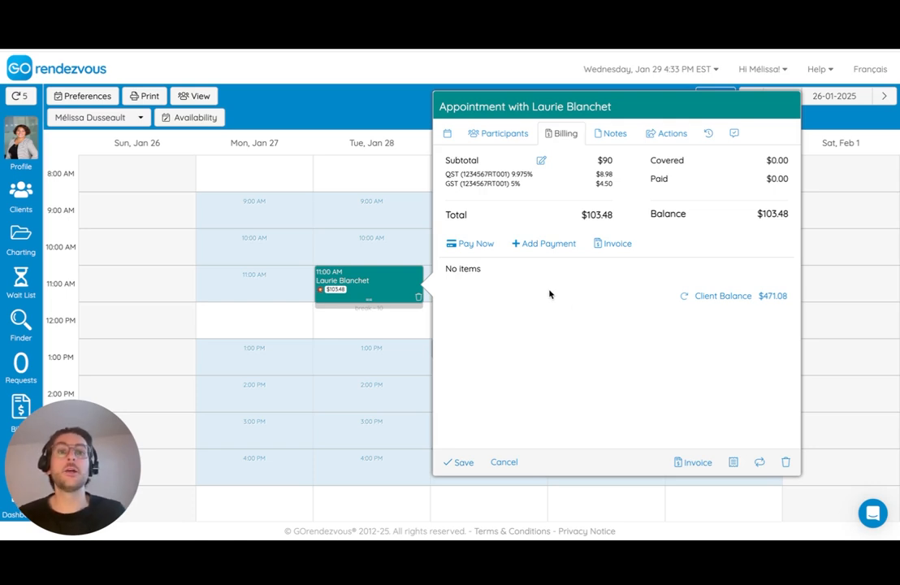
Record a $103.48 cash payment for the appointment
click(545, 242)
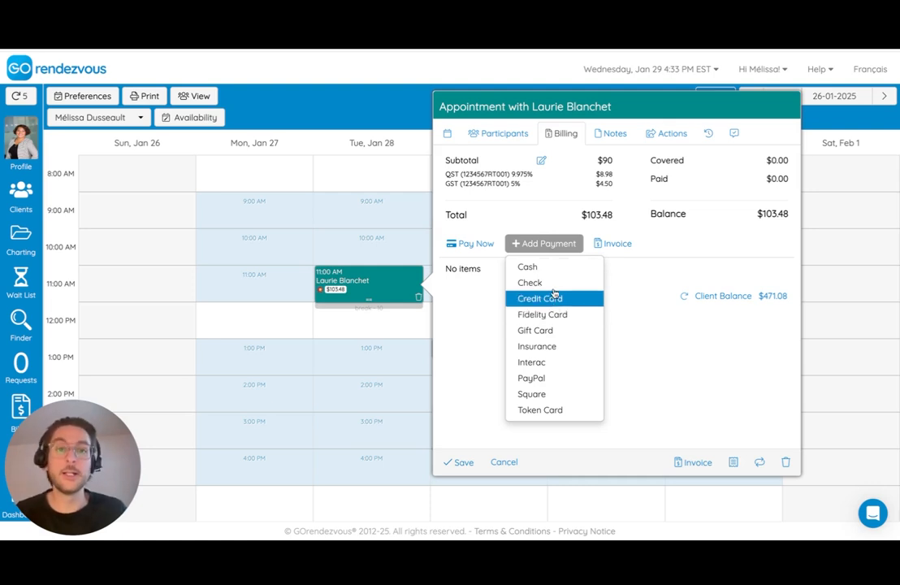
click(543, 271)
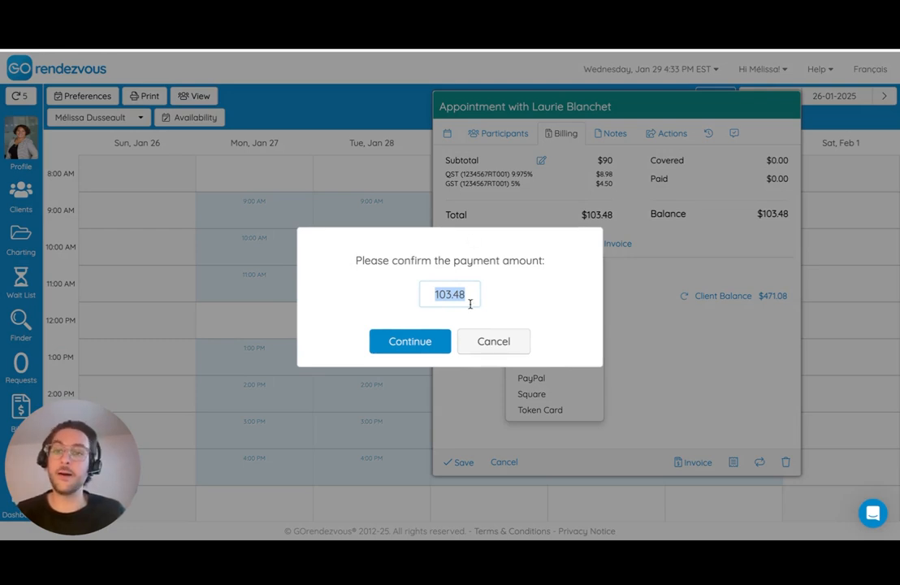
click(414, 352)
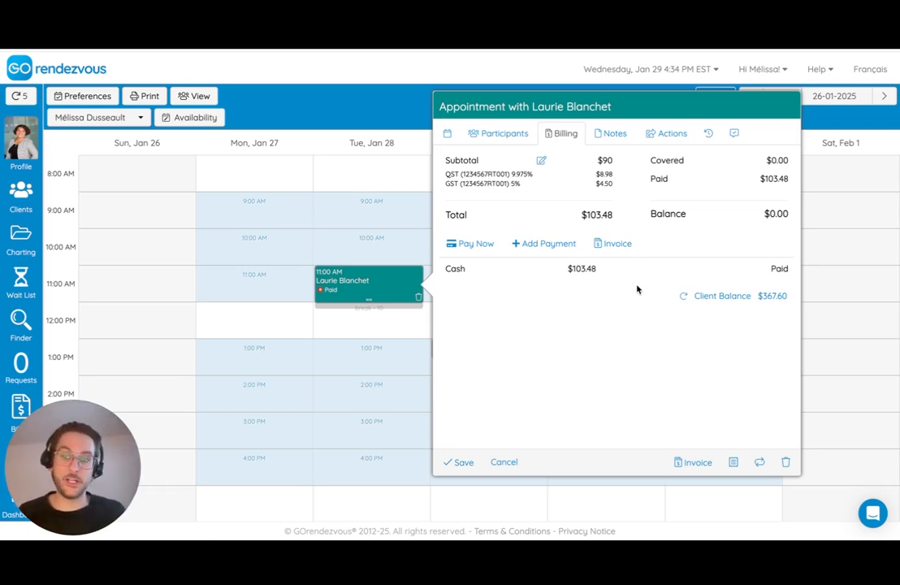
Open the appointment's receipt and examine the professional's details, the client and service information, the taxes, the paid status and the signature
scroll(642, 303, down, 2)
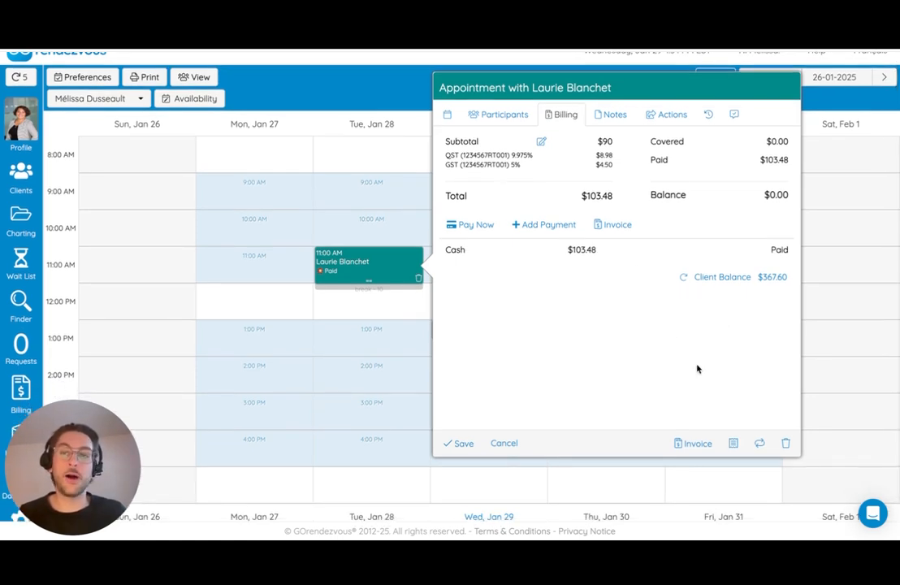
scroll(697, 368, down, 2)
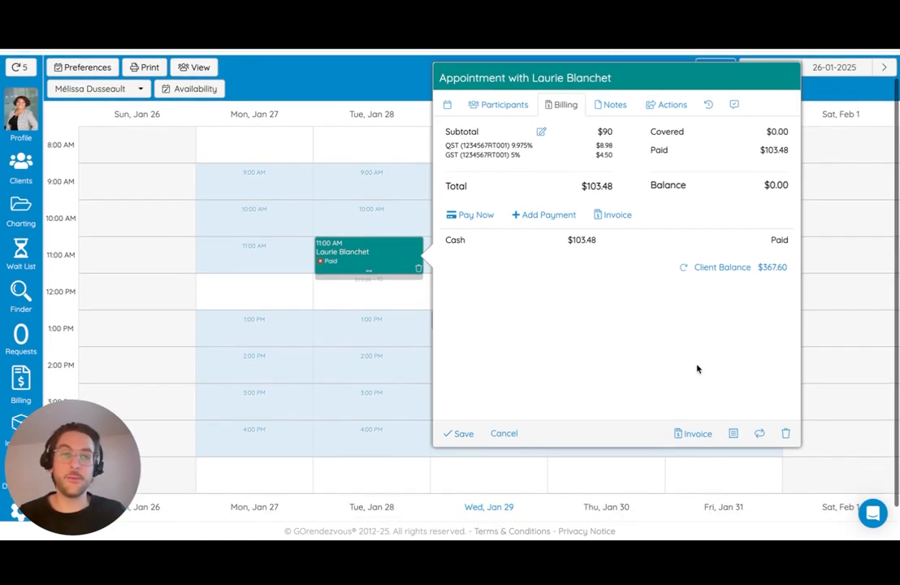
click(733, 437)
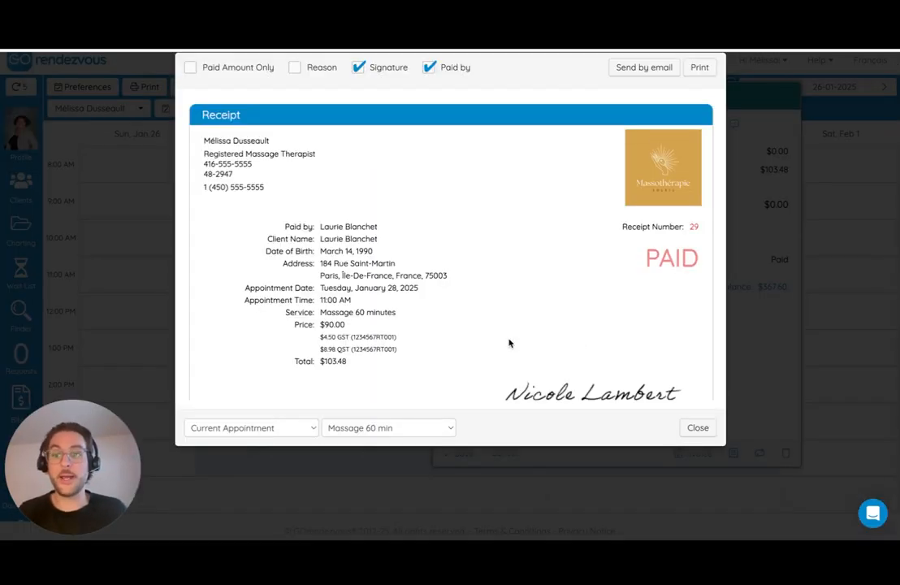
scroll(497, 302, down, 2)
scroll(496, 302, up, 1)
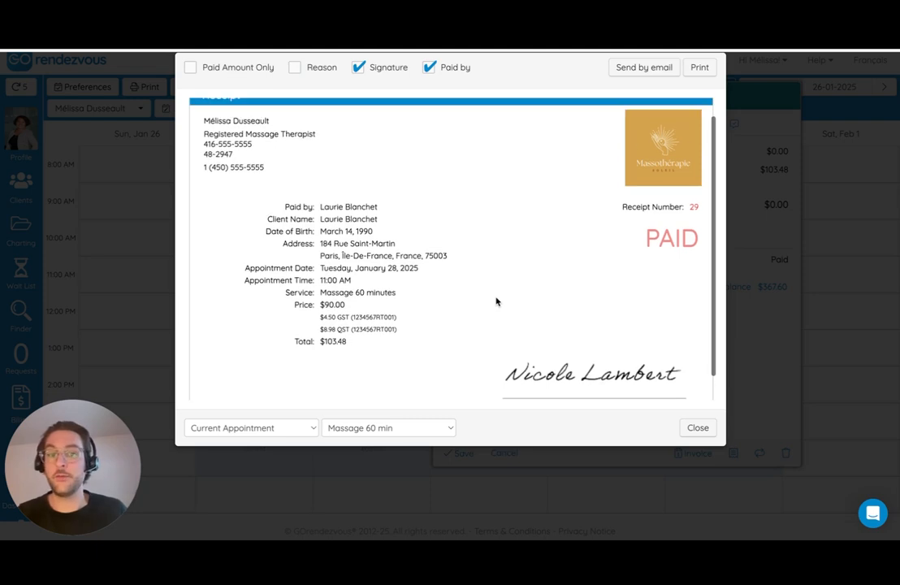
scroll(497, 301, up, 1)
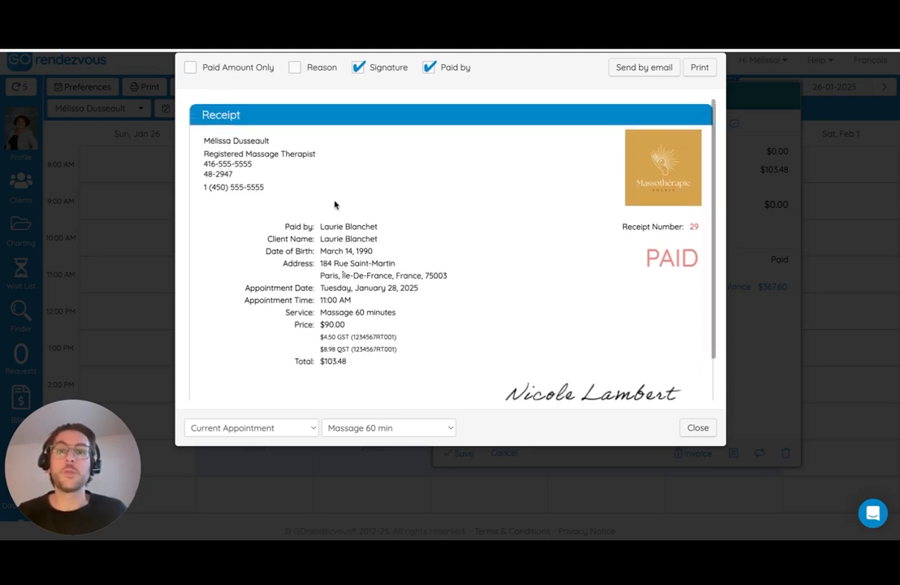
drag(266, 187, 199, 136)
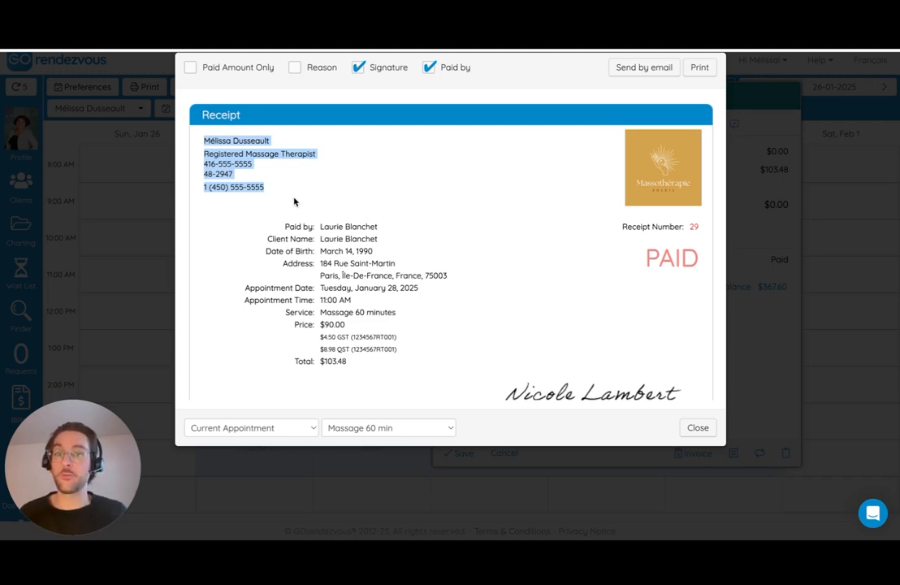
click(325, 191)
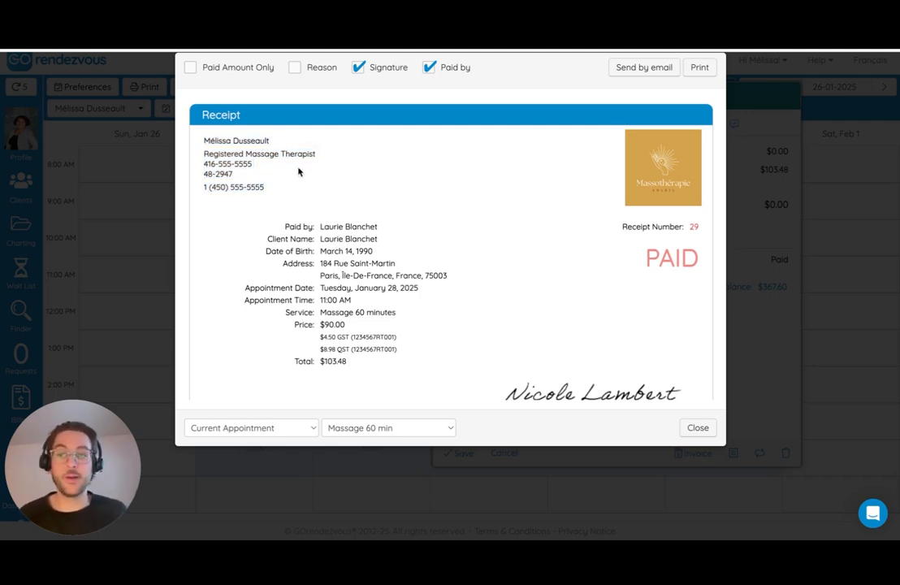
scroll(381, 188, down, 1)
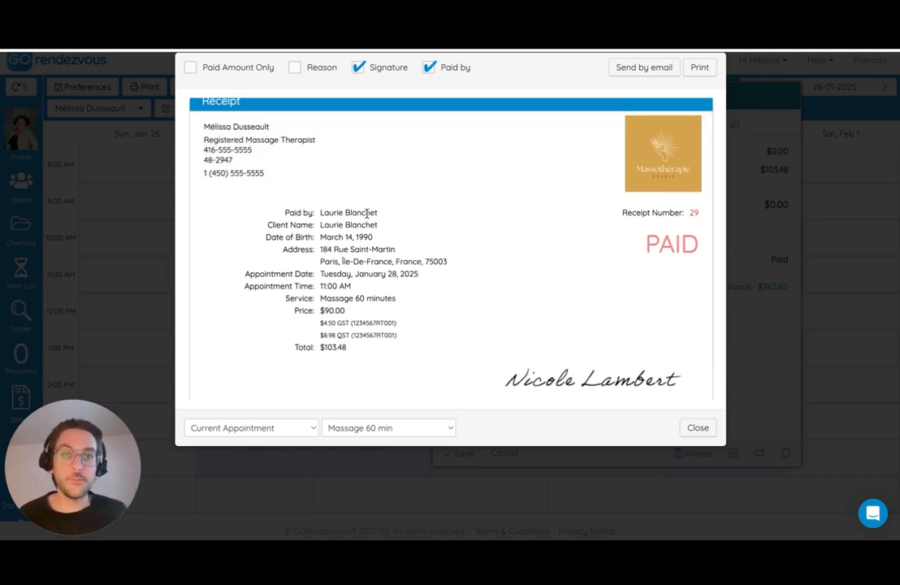
drag(283, 213, 371, 334)
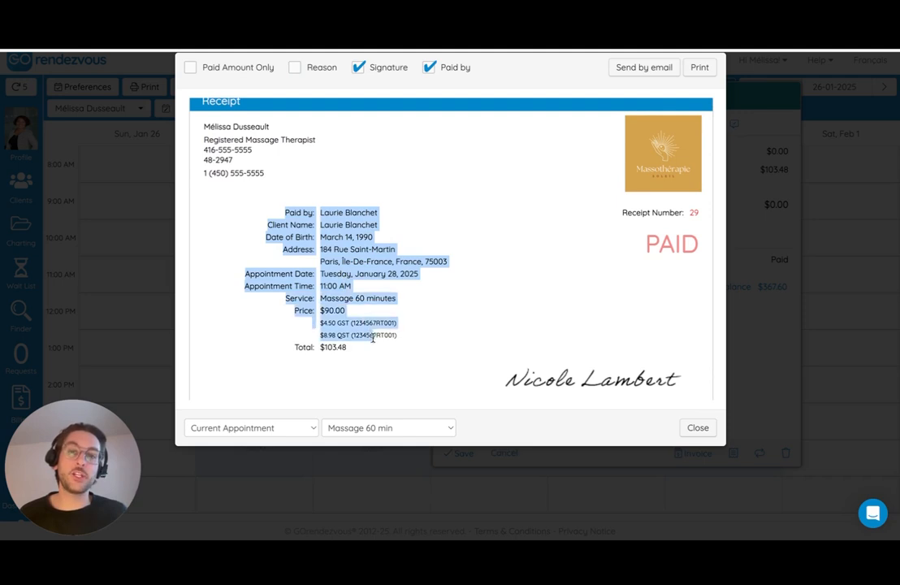
click(477, 354)
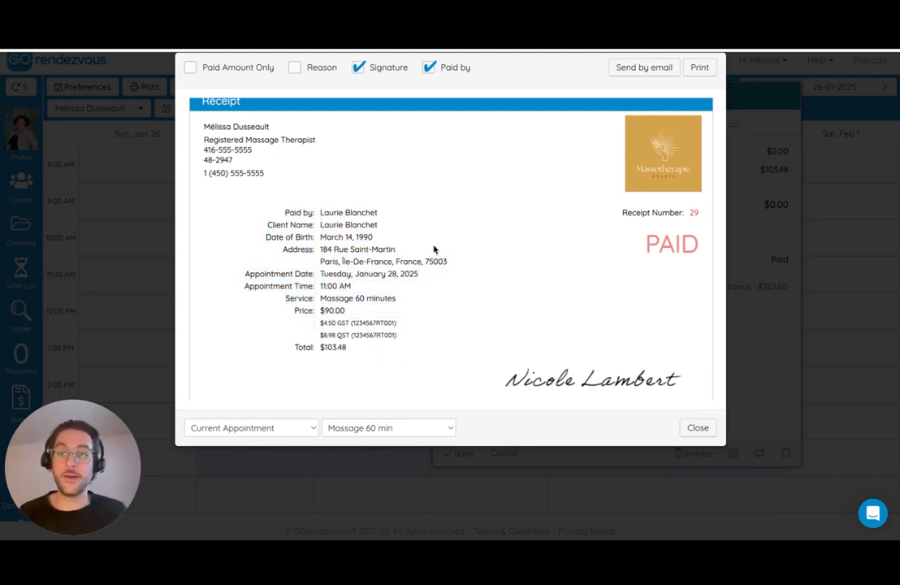
scroll(434, 249, up, 1)
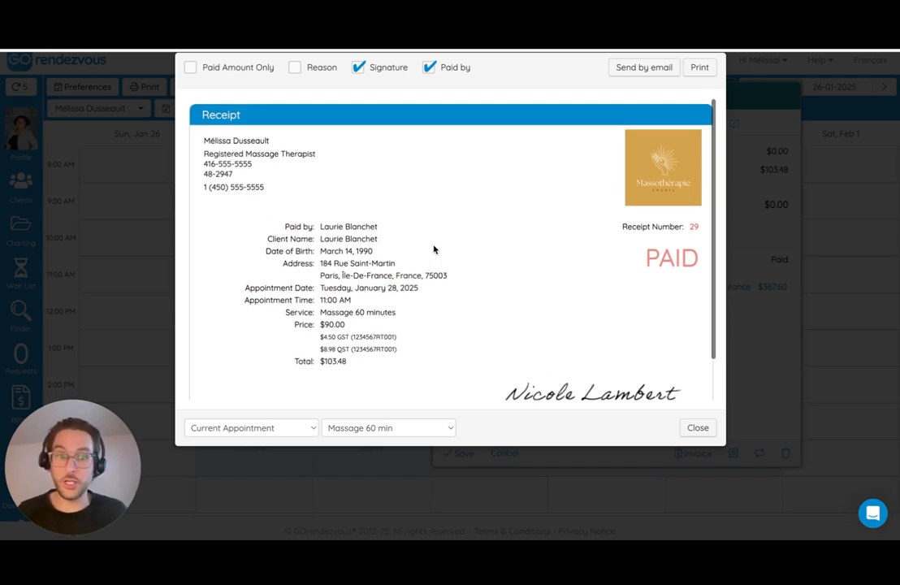
scroll(642, 213, down, 1)
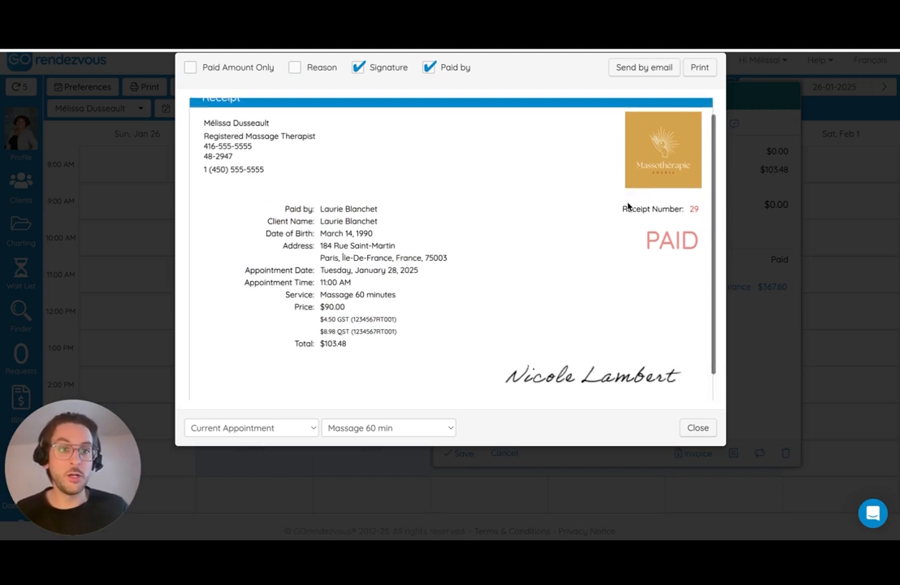
scroll(665, 227, down, 2)
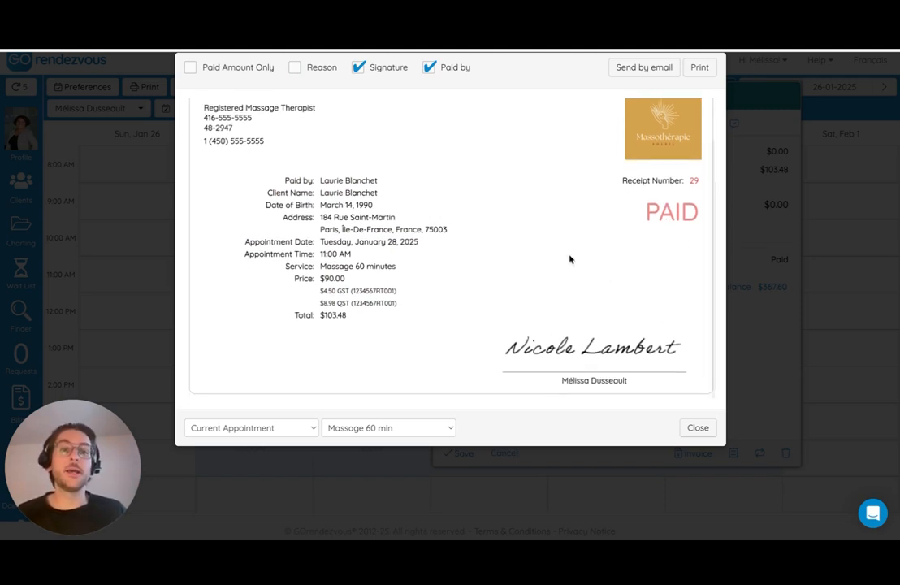
scroll(619, 292, up, 3)
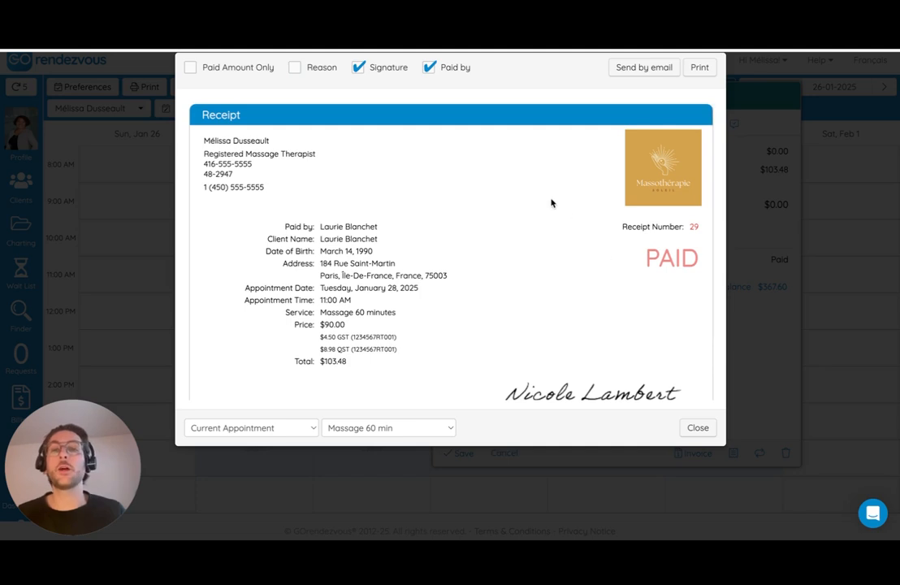
Send the receipt to the client by email, and close the receipt and the appointment
click(642, 70)
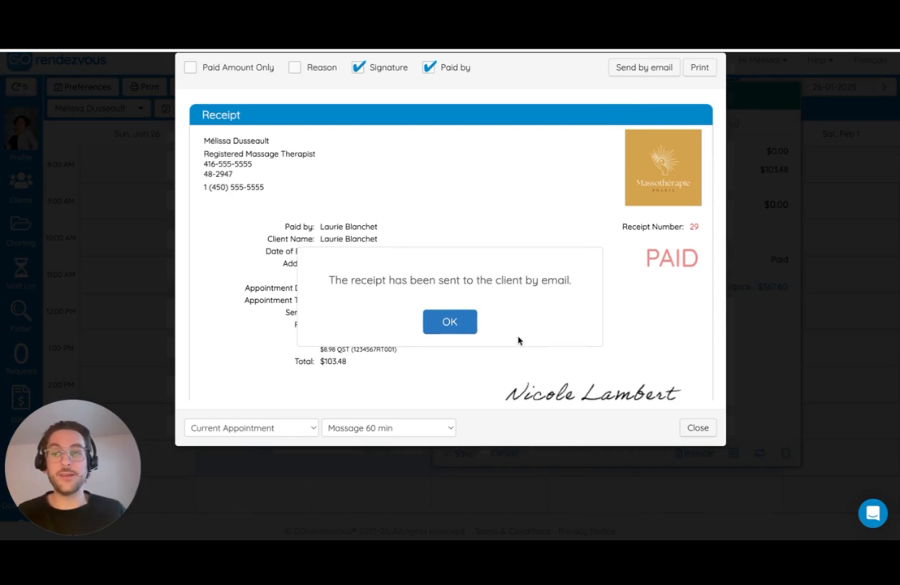
click(449, 322)
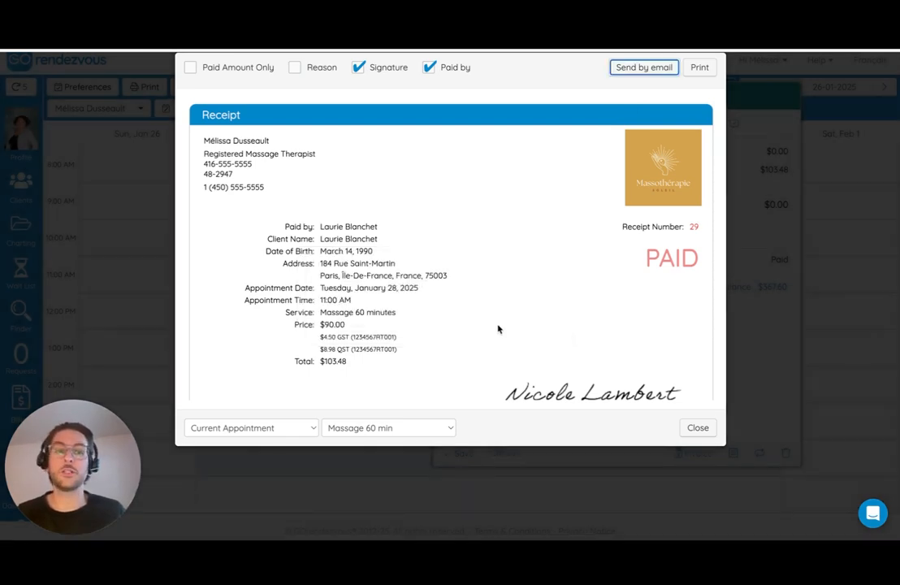
click(706, 435)
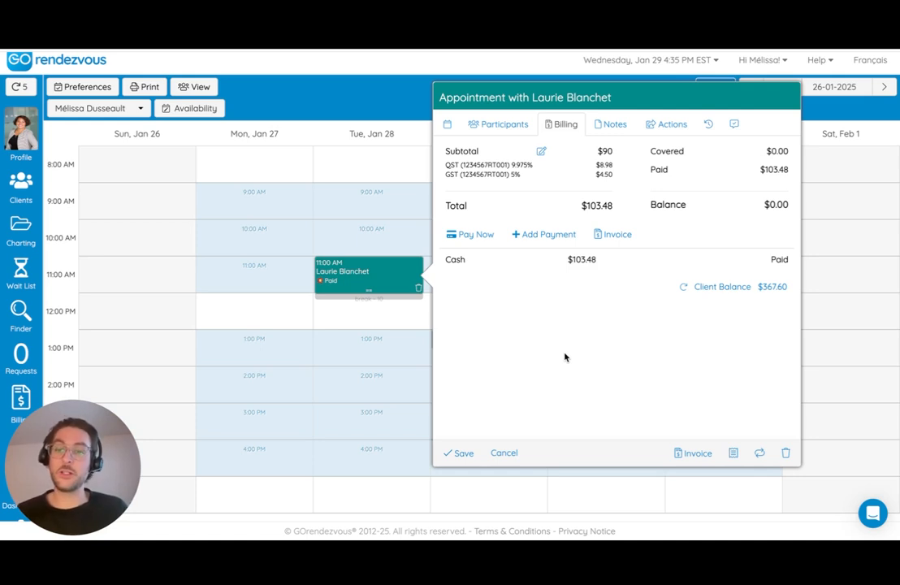
click(367, 365)
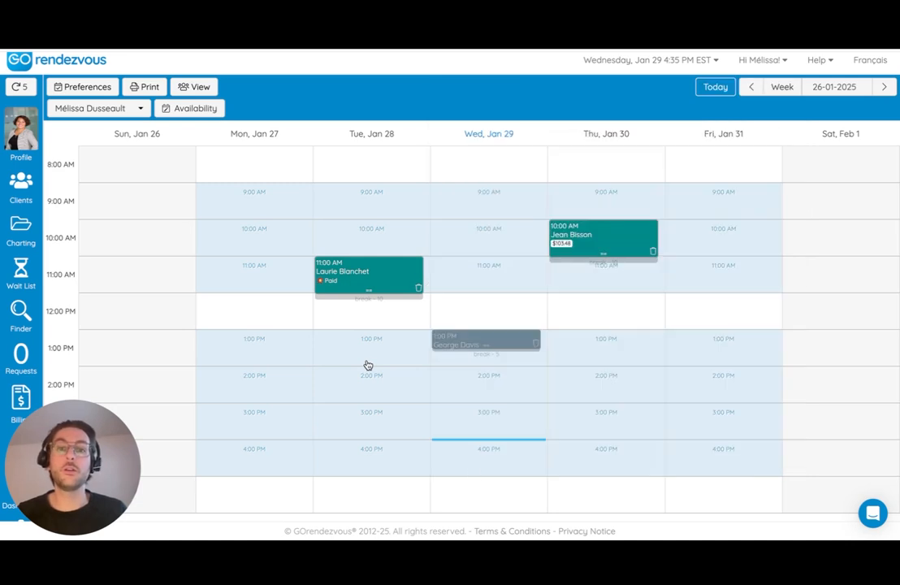
Open the billing revenue report, show it by invoice, and look over today's statement
scroll(368, 365, down, 1)
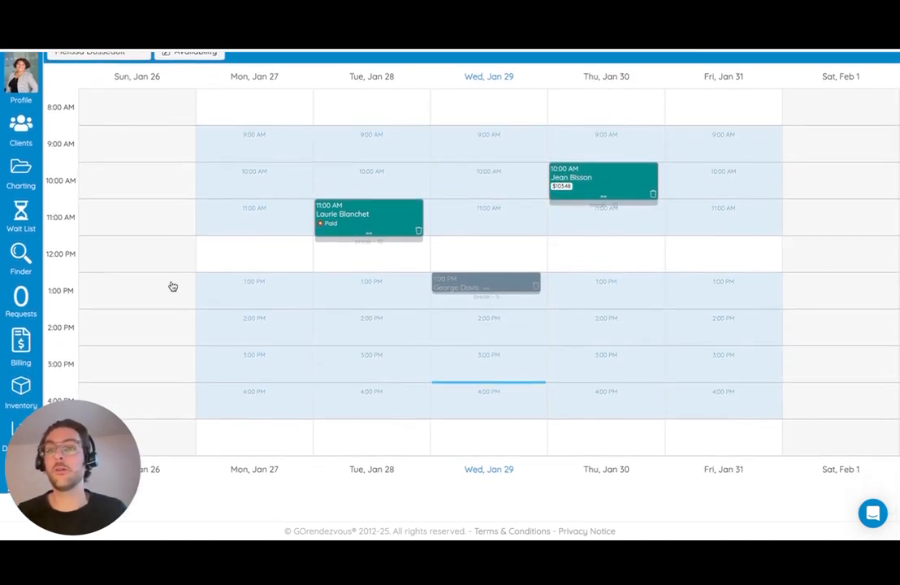
click(20, 356)
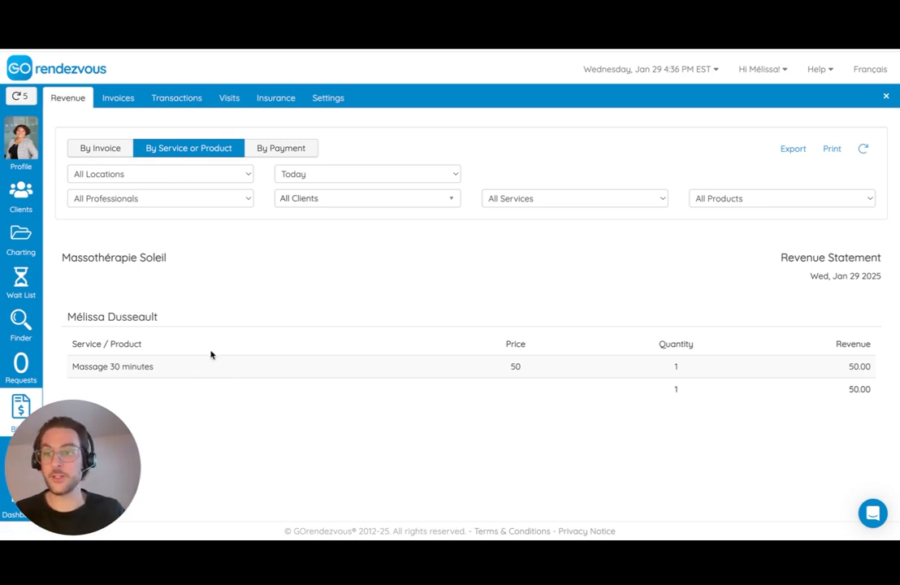
click(102, 149)
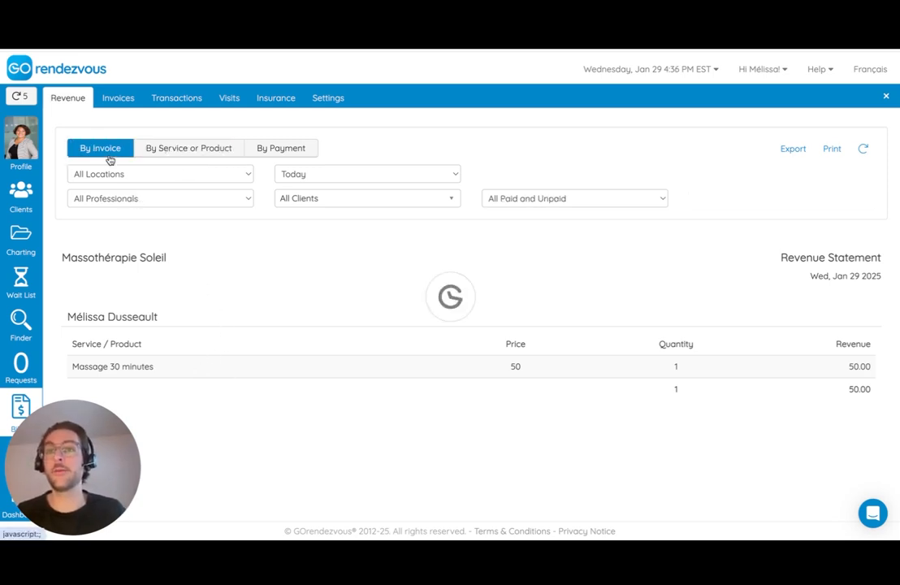
scroll(207, 272, down, 1)
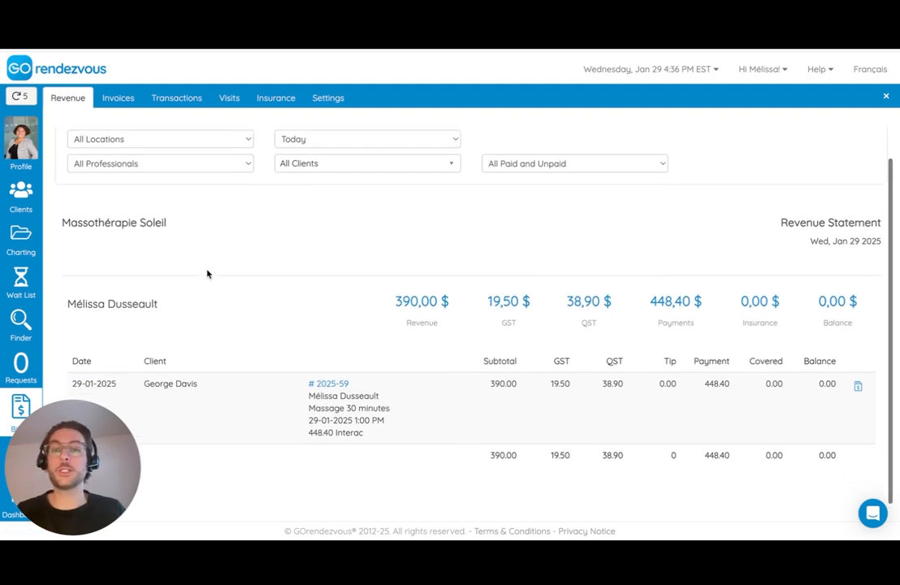
scroll(208, 272, up, 1)
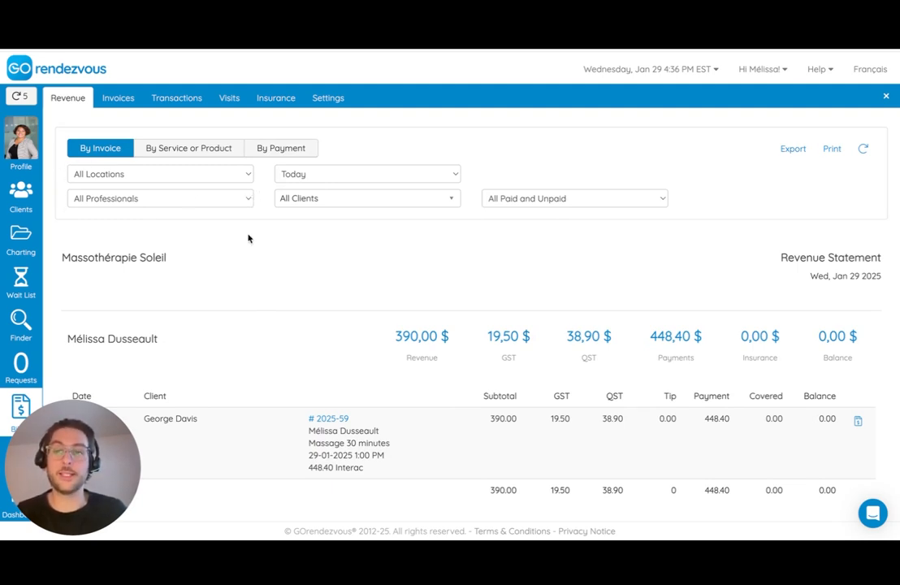
Review the location and professional filters, keeping all of both, and set the revenue report's period to This month
click(146, 182)
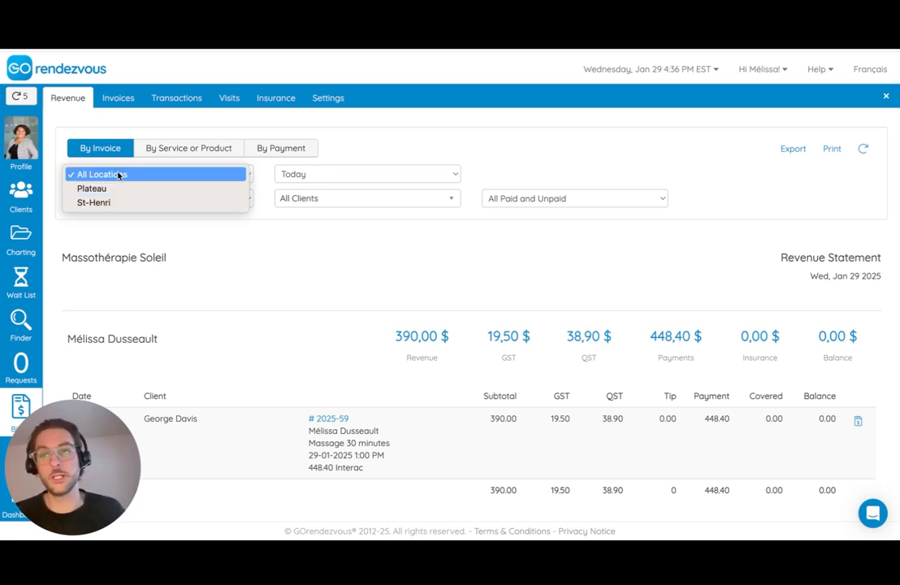
click(121, 175)
click(146, 195)
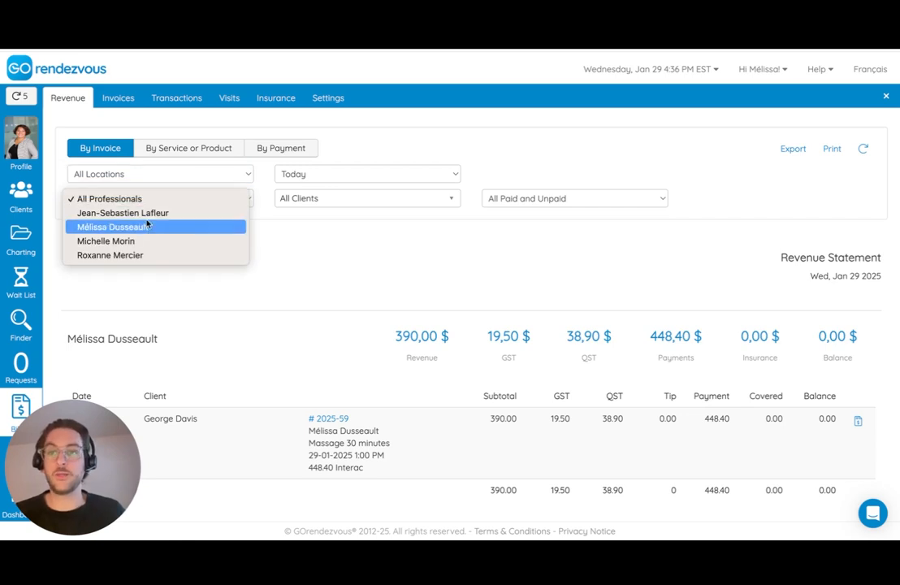
click(127, 200)
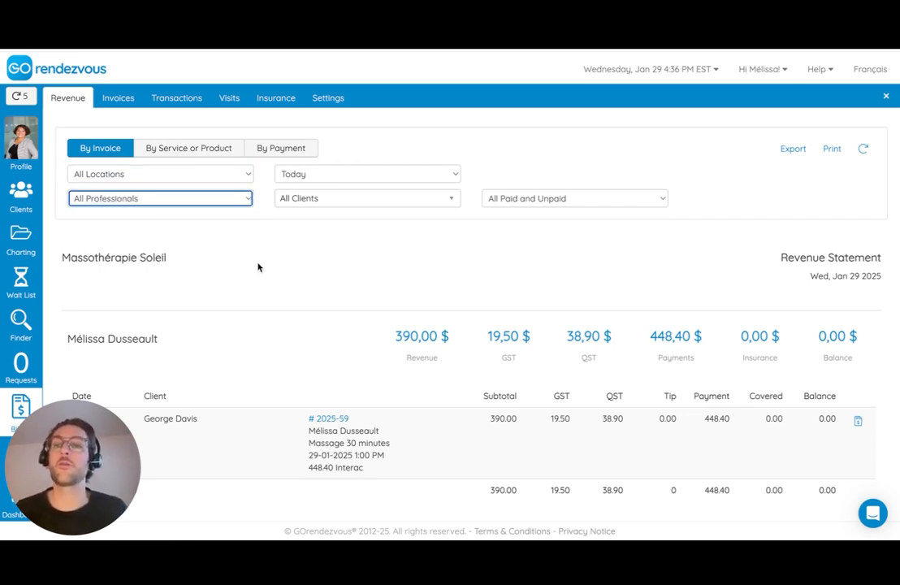
click(350, 176)
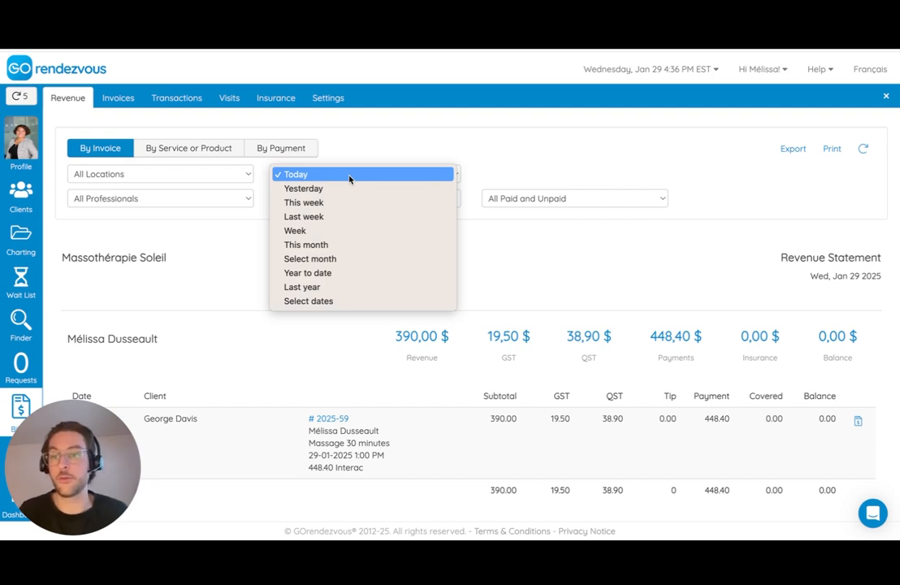
click(317, 244)
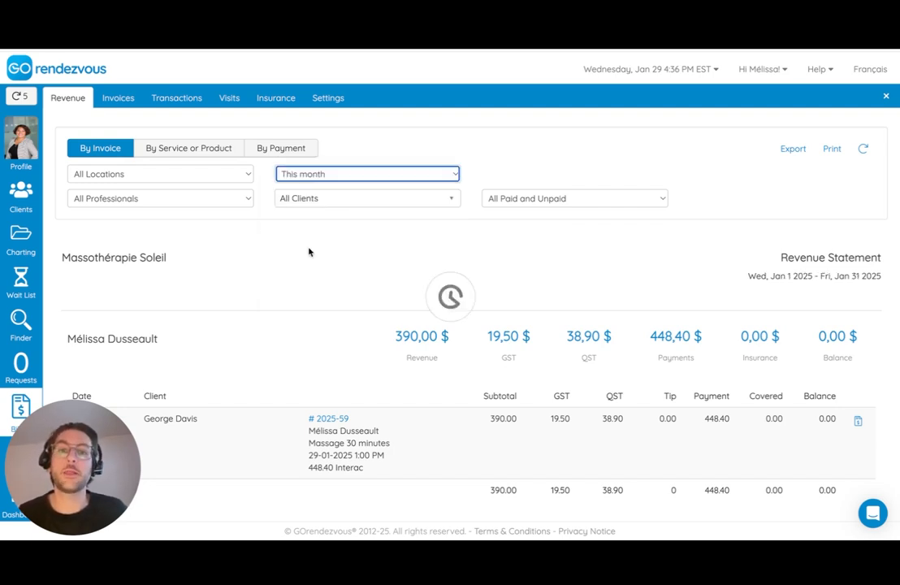
Review the report's client and payment filter choices, keeping All Clients and All Paid and Unpaid
click(341, 199)
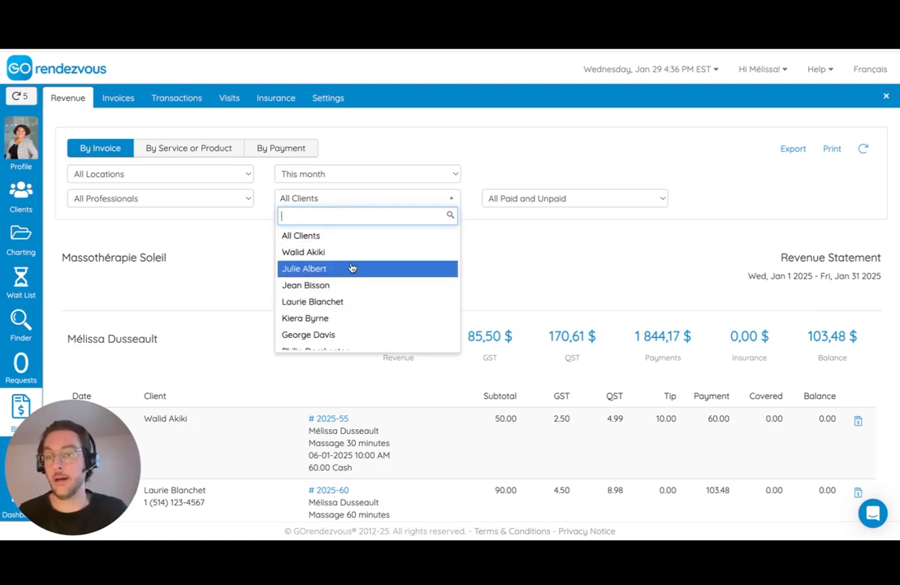
click(224, 260)
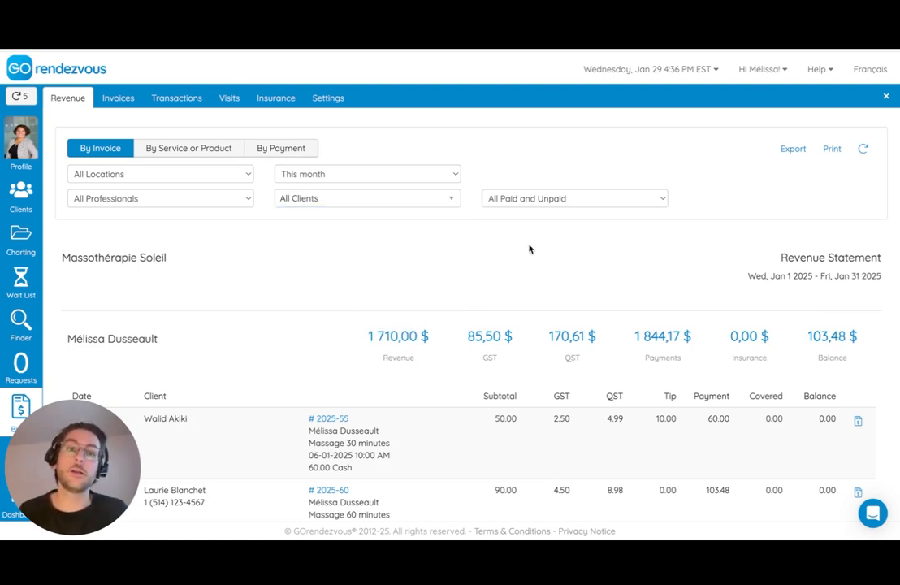
click(541, 205)
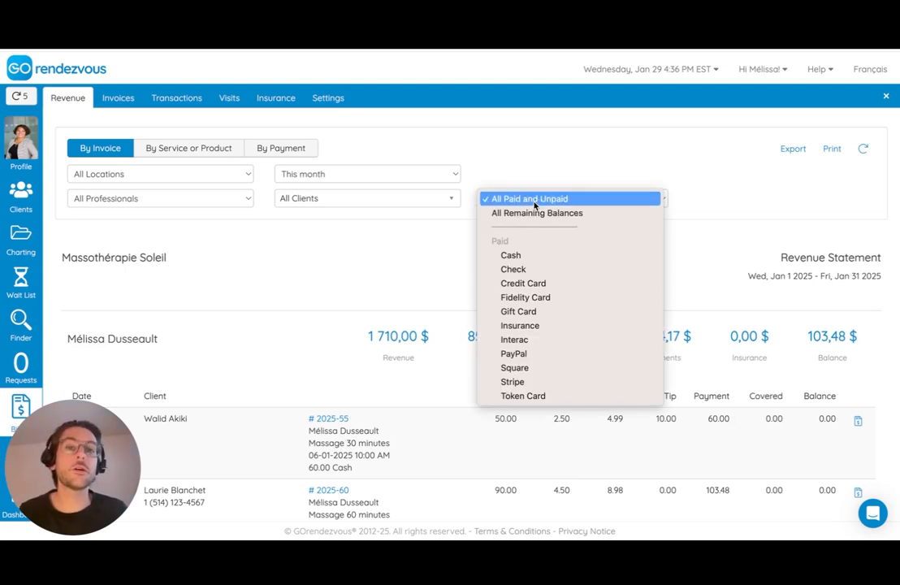
click(535, 201)
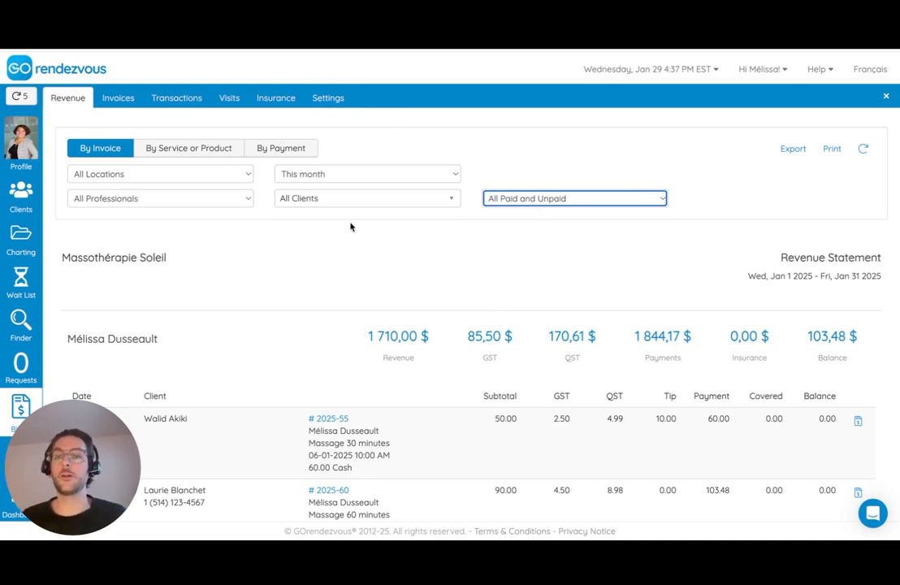
Examine this month's statement totals for revenue, GST, QST, payments, insurance and balance
scroll(333, 239, down, 2)
scroll(333, 238, down, 1)
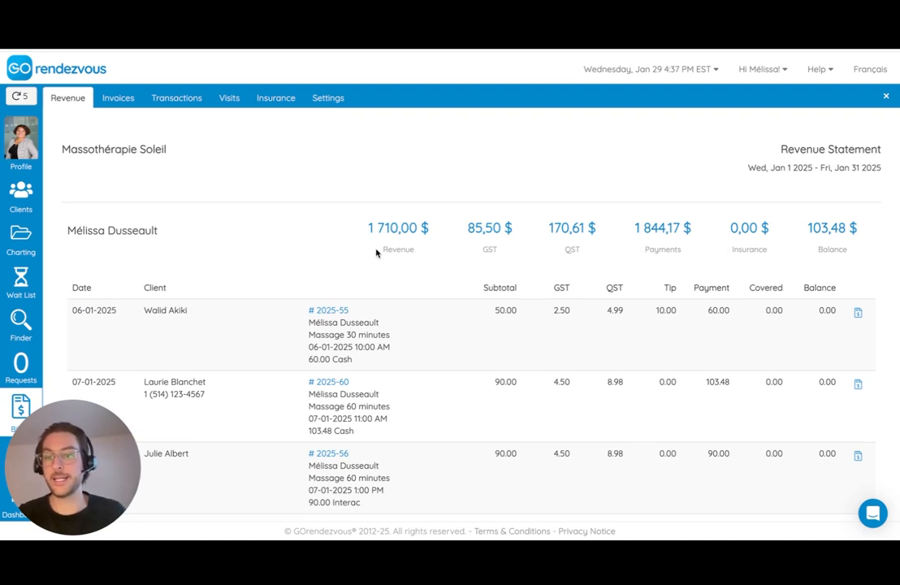
drag(433, 238, 362, 231)
click(404, 268)
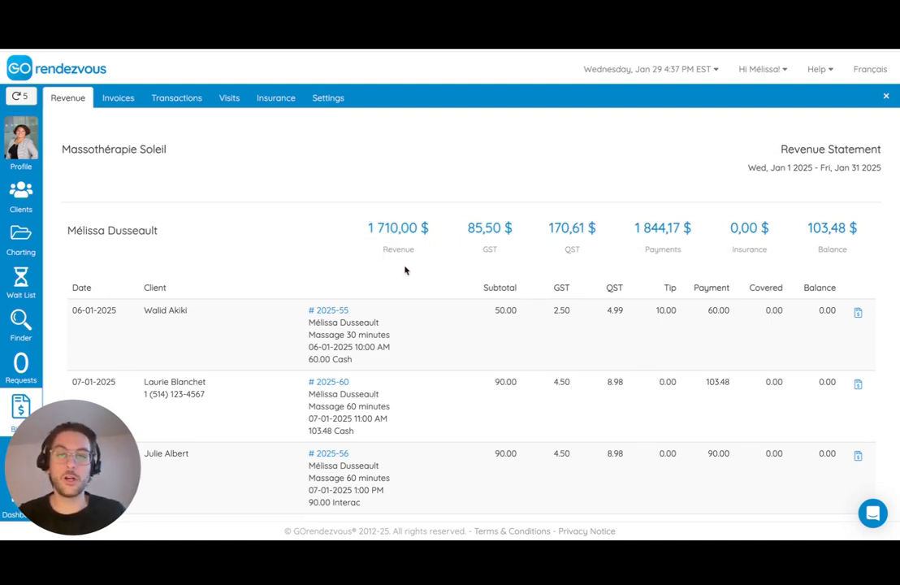
drag(603, 231, 464, 233)
click(466, 246)
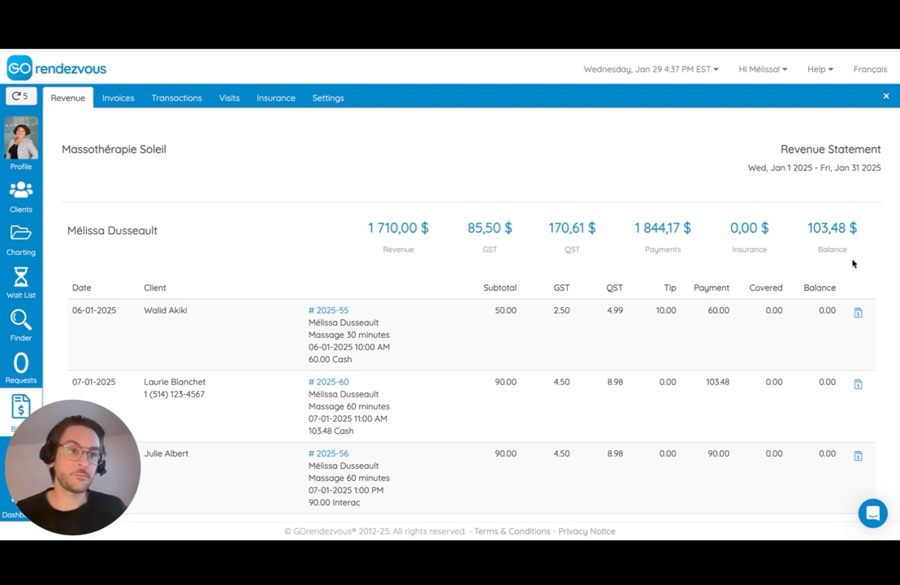
scroll(832, 250, down, 1)
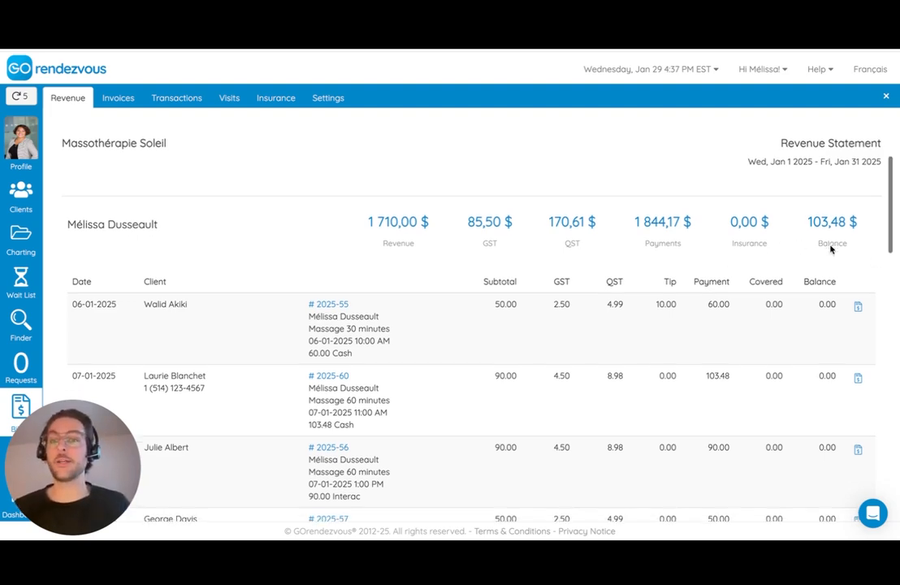
scroll(832, 250, up, 1)
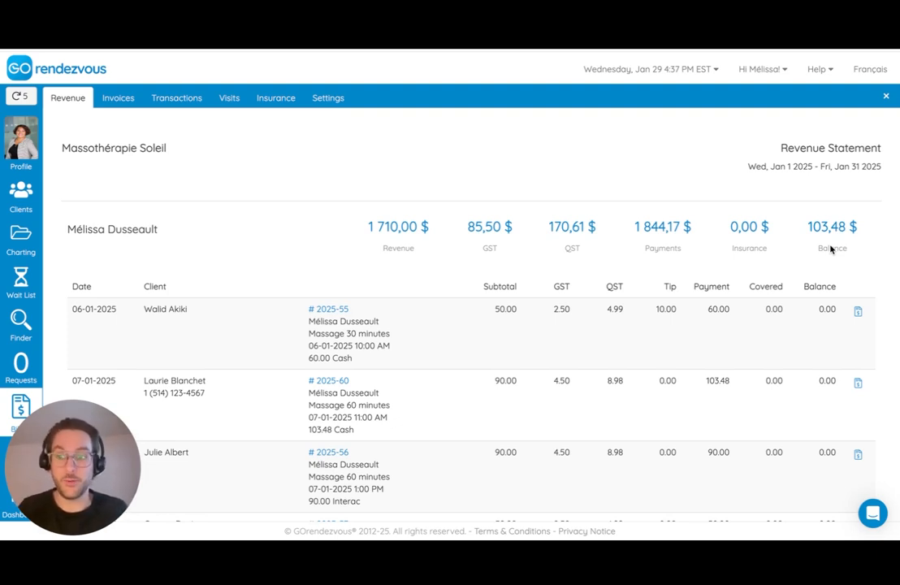
Look through the month's invoice rows, checking services, taxes, tips, payments and balances down to the final totals
scroll(830, 248, down, 3)
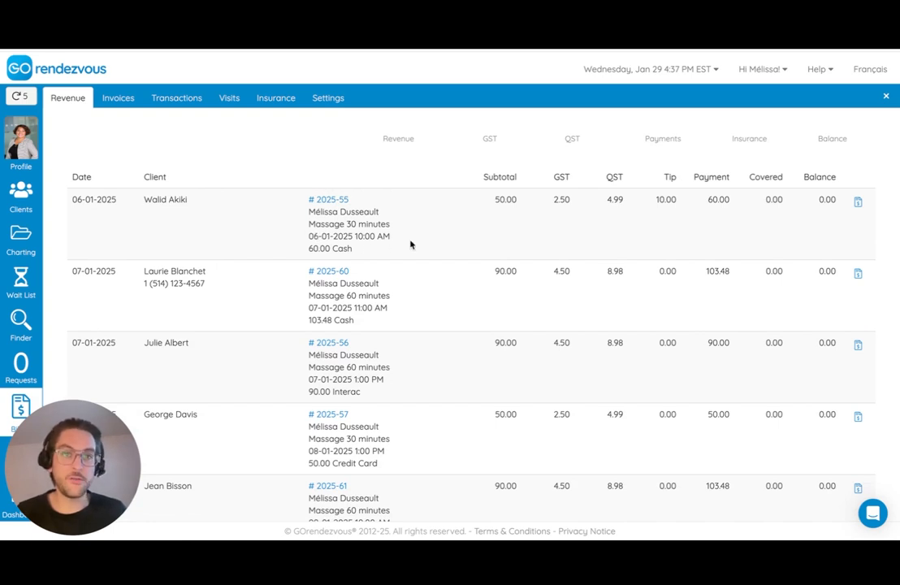
scroll(410, 243, up, 1)
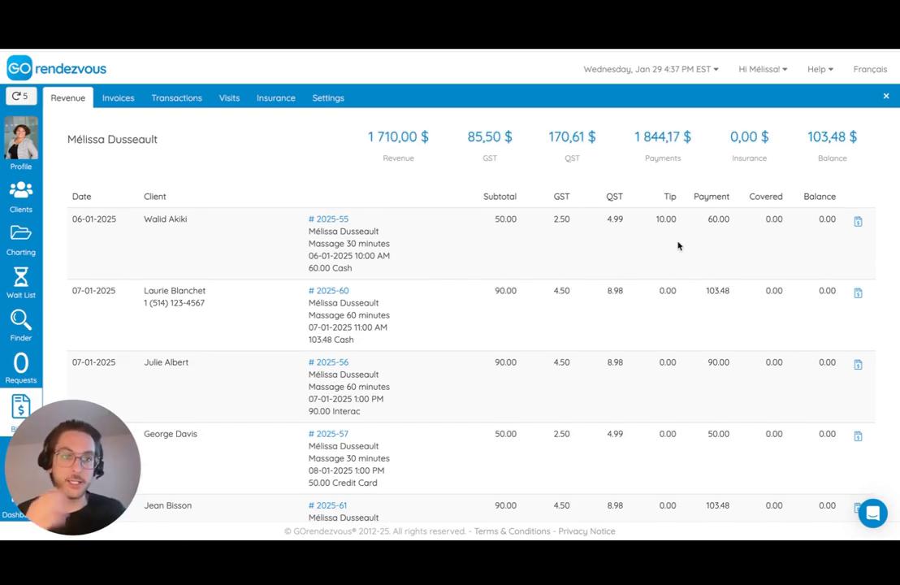
scroll(712, 252, down, 1)
scroll(712, 252, down, 1)
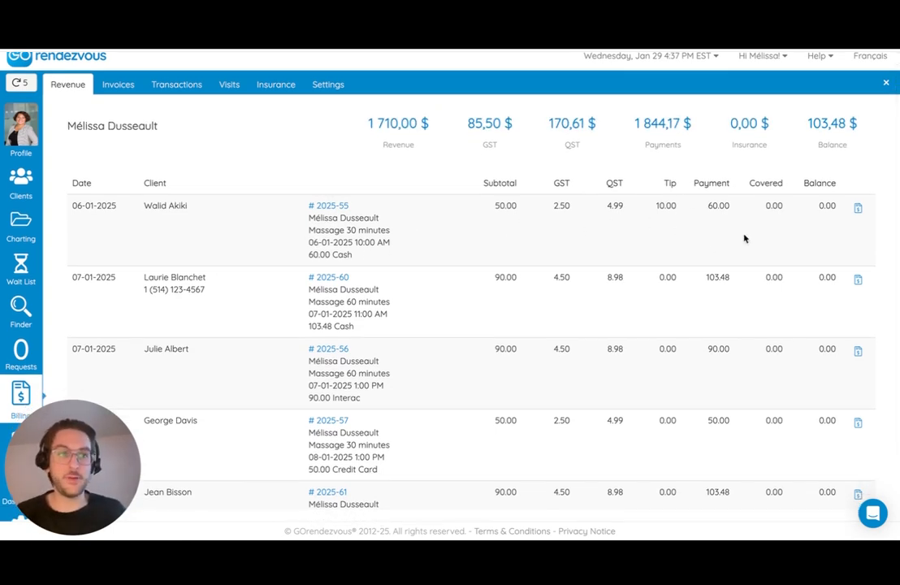
scroll(744, 238, down, 1)
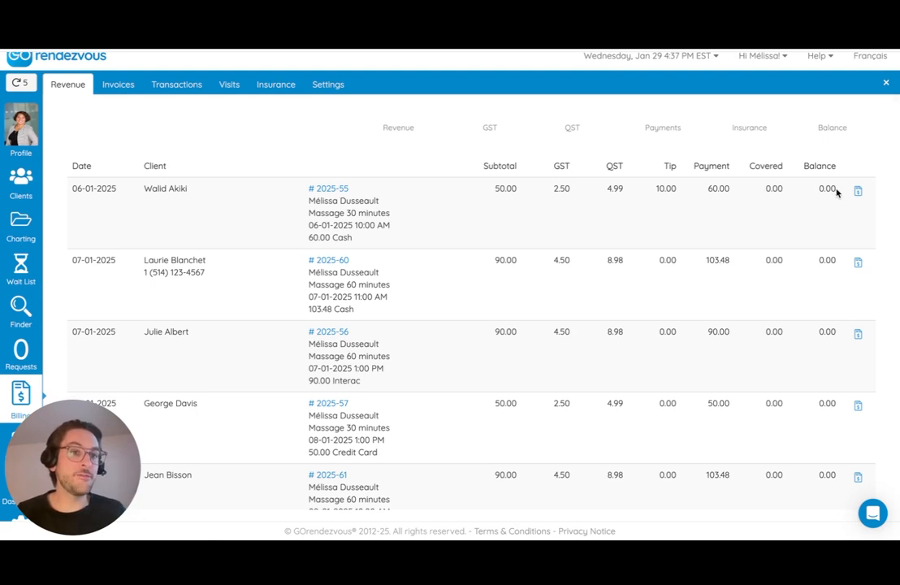
drag(837, 190, 818, 191)
scroll(821, 215, down, 3)
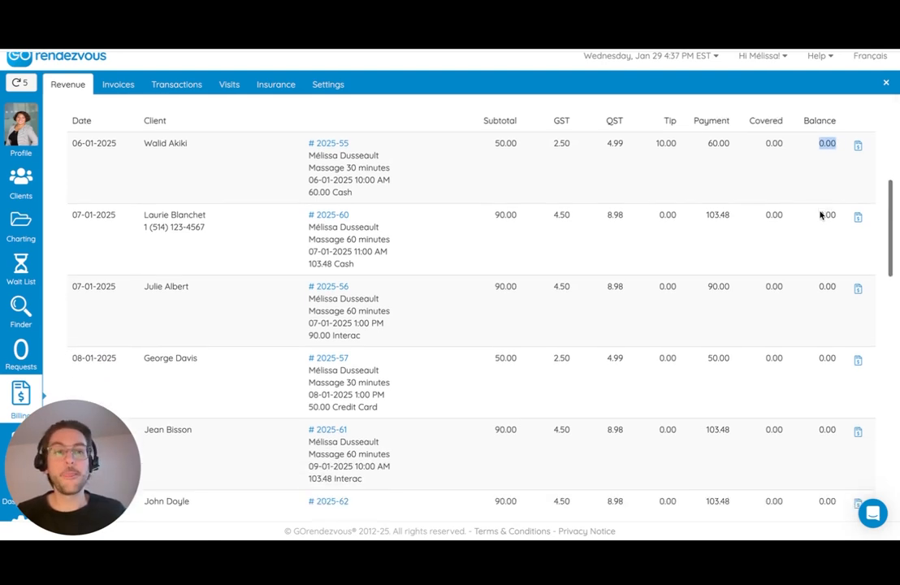
scroll(820, 214, down, 8)
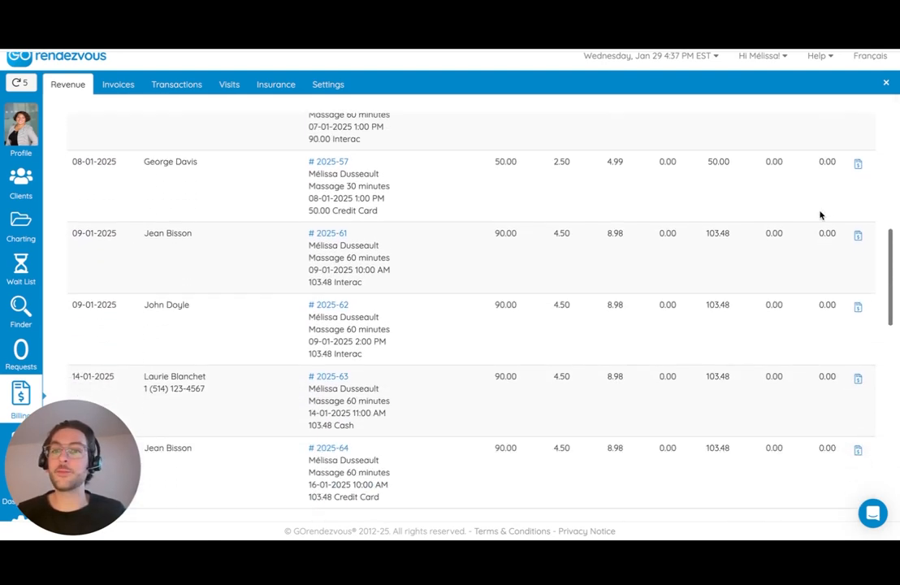
scroll(811, 236, down, 18)
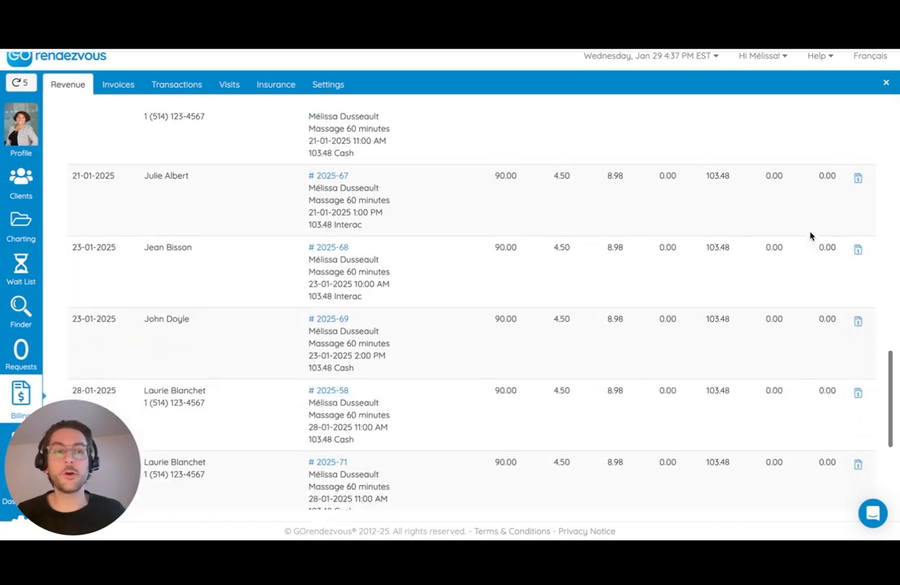
scroll(811, 234, down, 2)
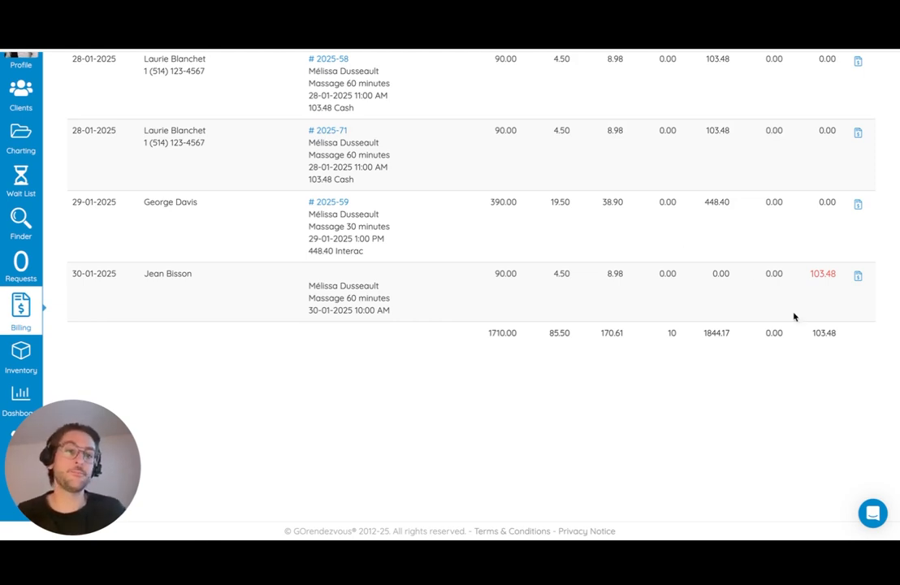
Open the unpaid 30-01-2025 invoice from the report and view its email and SMS sending options, cancelling without sending
click(858, 278)
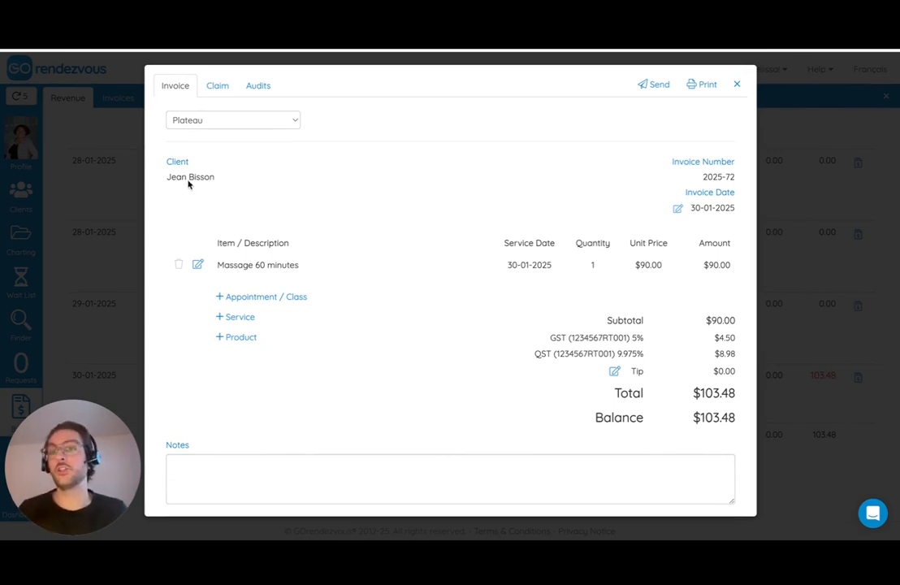
scroll(202, 186, down, 1)
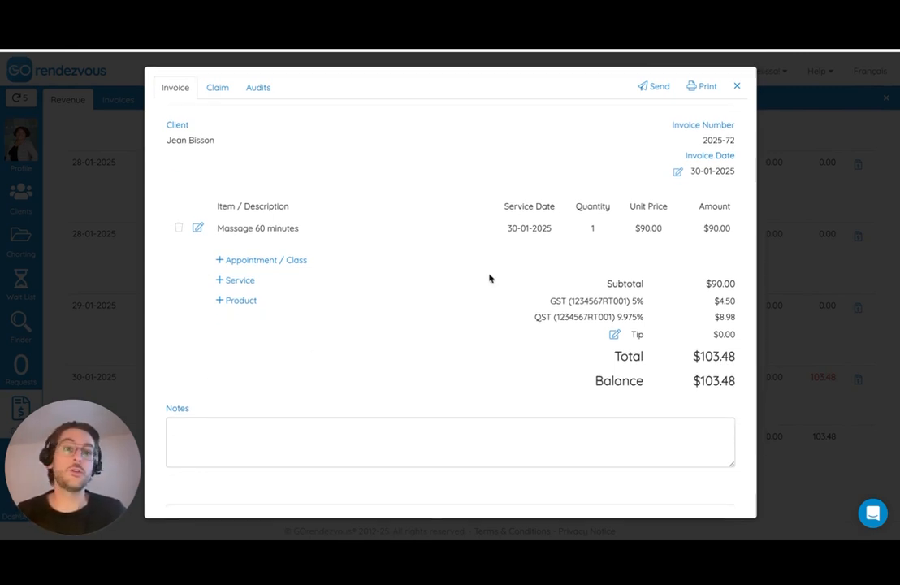
click(660, 86)
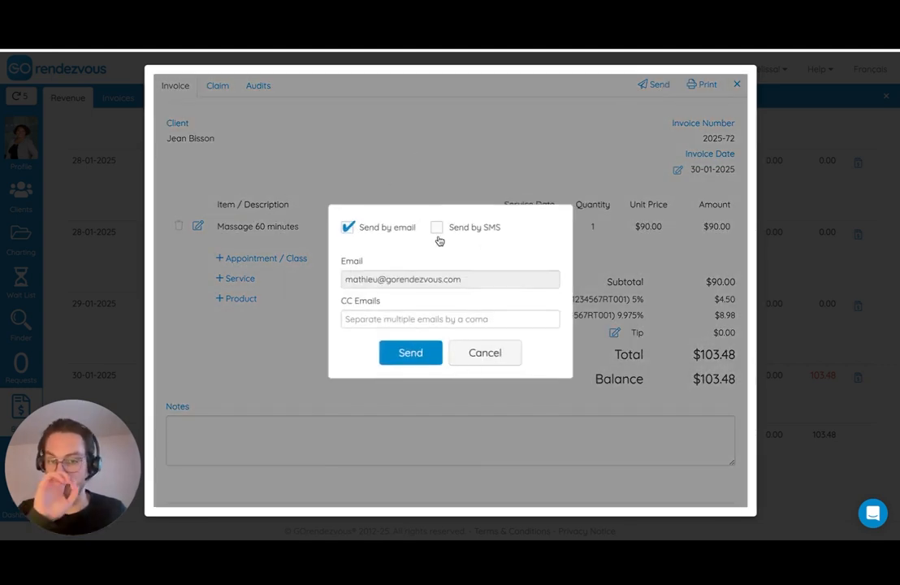
click(483, 354)
Add the note "Please pay me!" to the invoice
click(302, 436)
scroll(302, 439, down, 1)
text(Please pay)
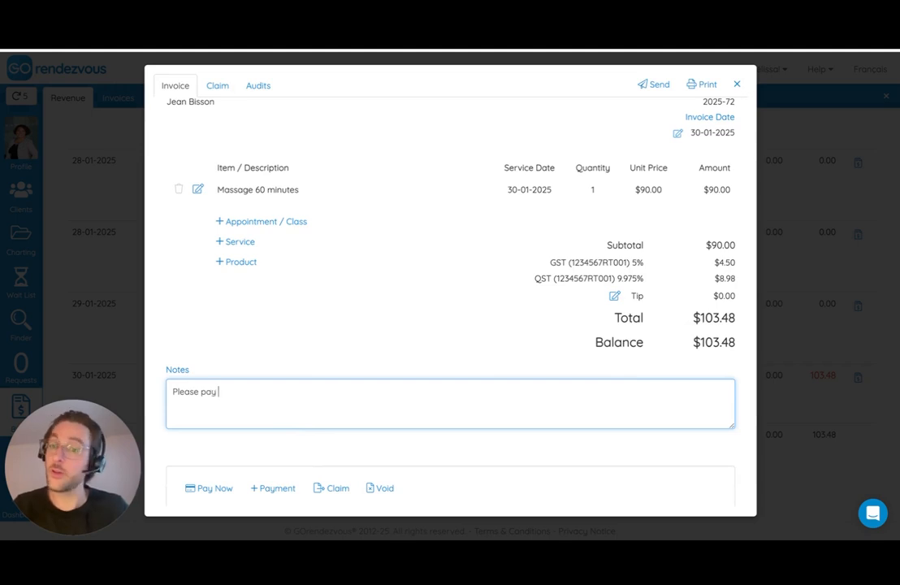
text( me!)
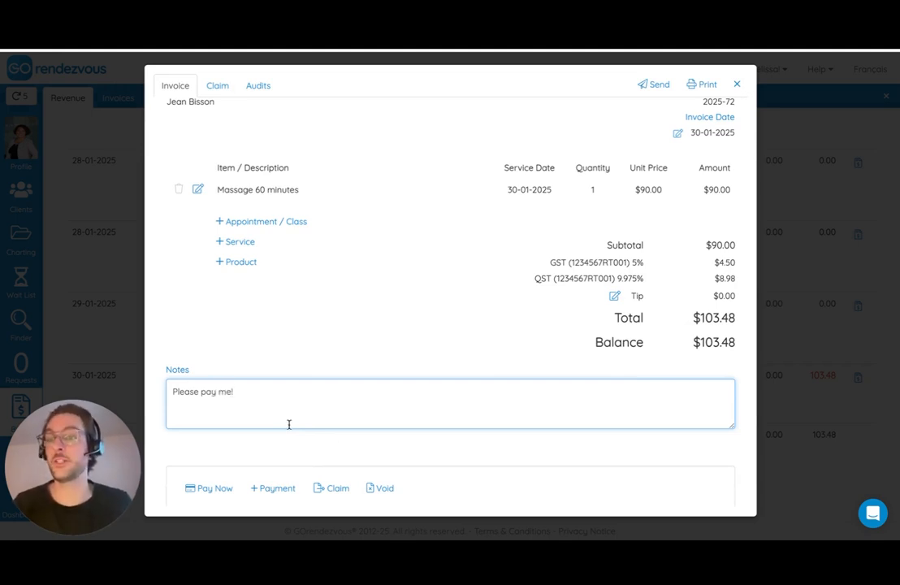
scroll(289, 424, down, 1)
click(344, 423)
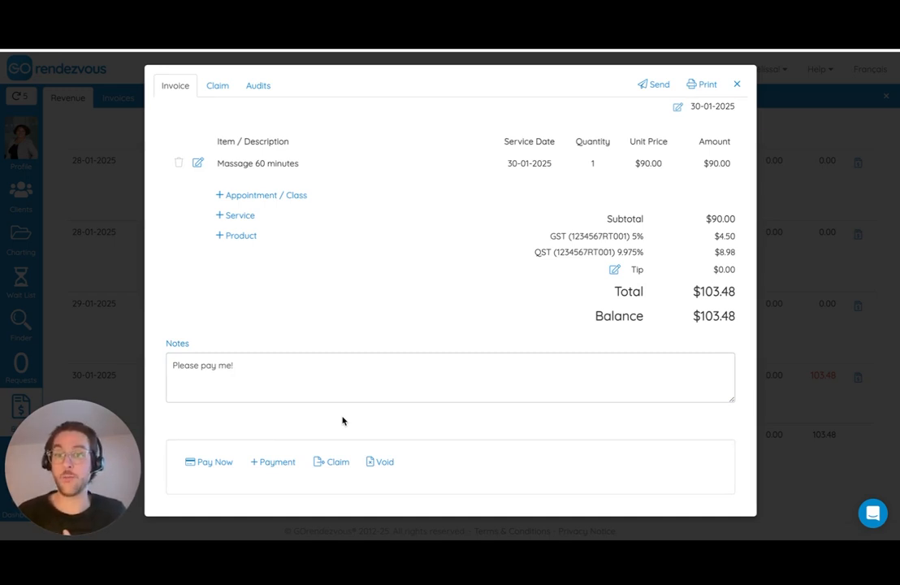
Record an Interac payment of 103.48 on the invoice and check its paid amount and balance
scroll(295, 399, down, 1)
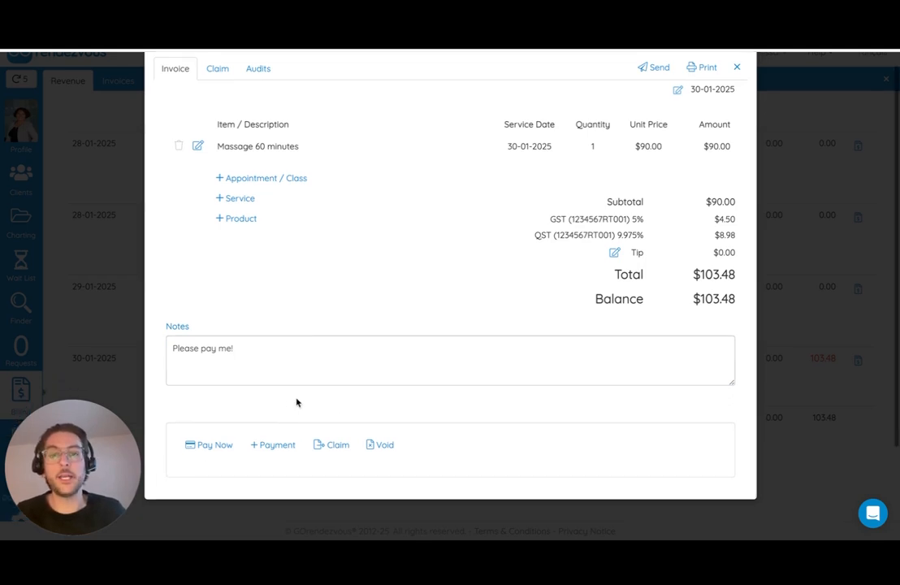
click(276, 444)
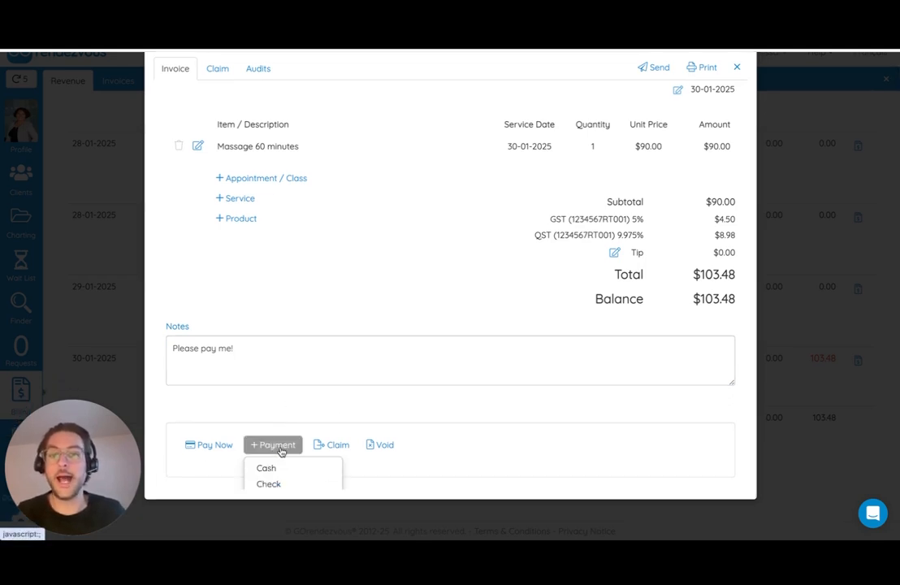
scroll(282, 451, down, 2)
scroll(287, 378, down, 1)
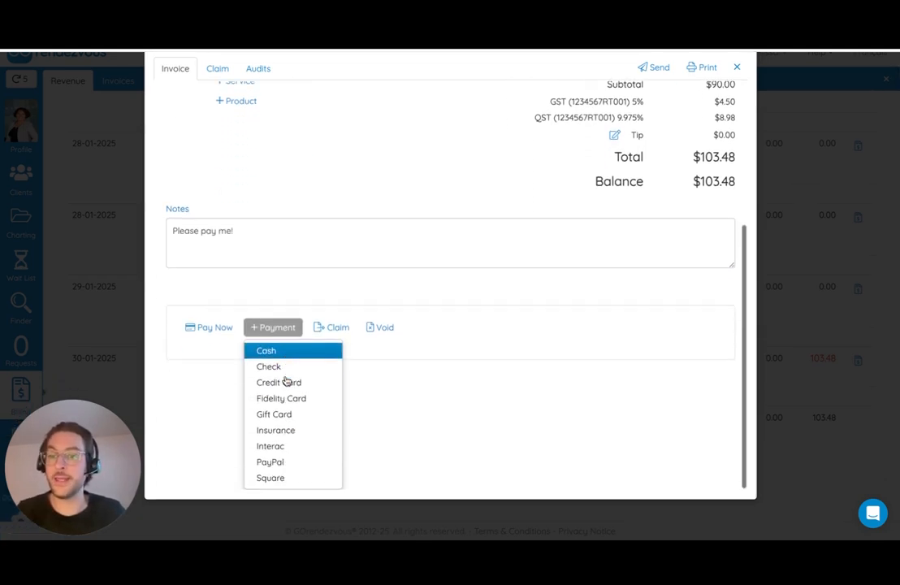
click(292, 446)
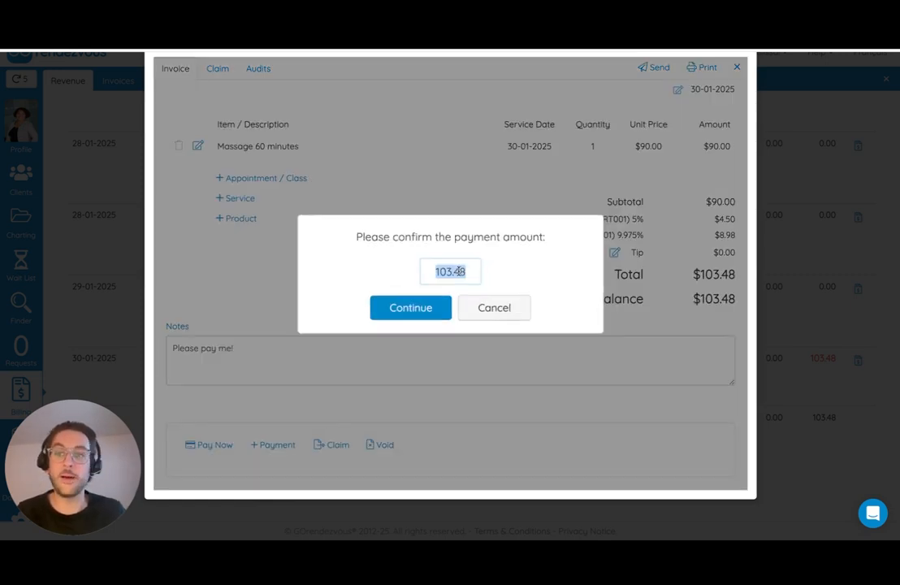
click(410, 315)
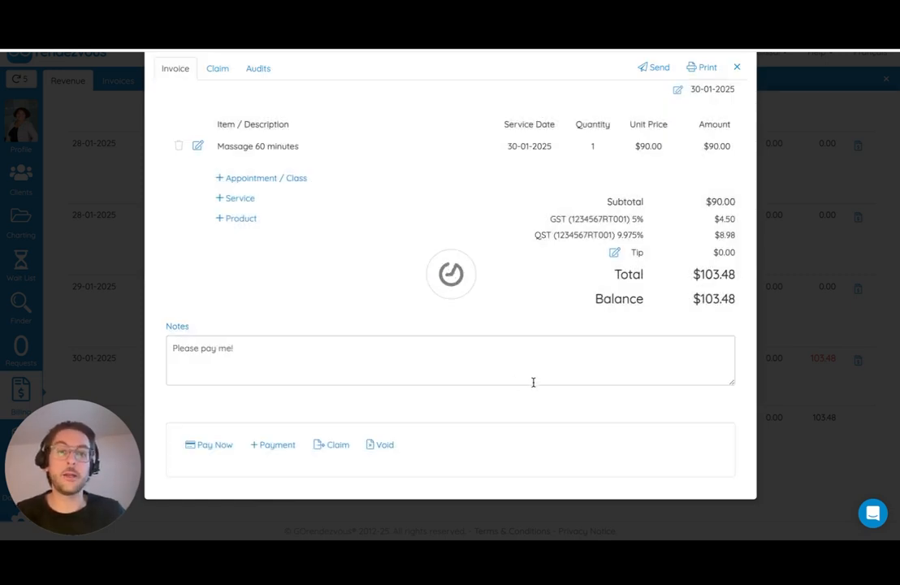
scroll(534, 398, down, 3)
scroll(504, 329, up, 2)
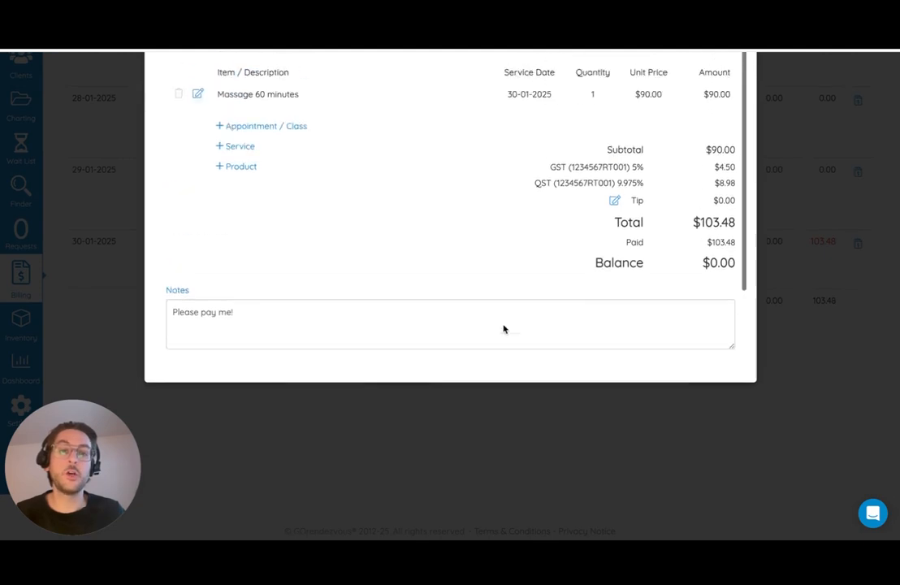
scroll(504, 329, up, 5)
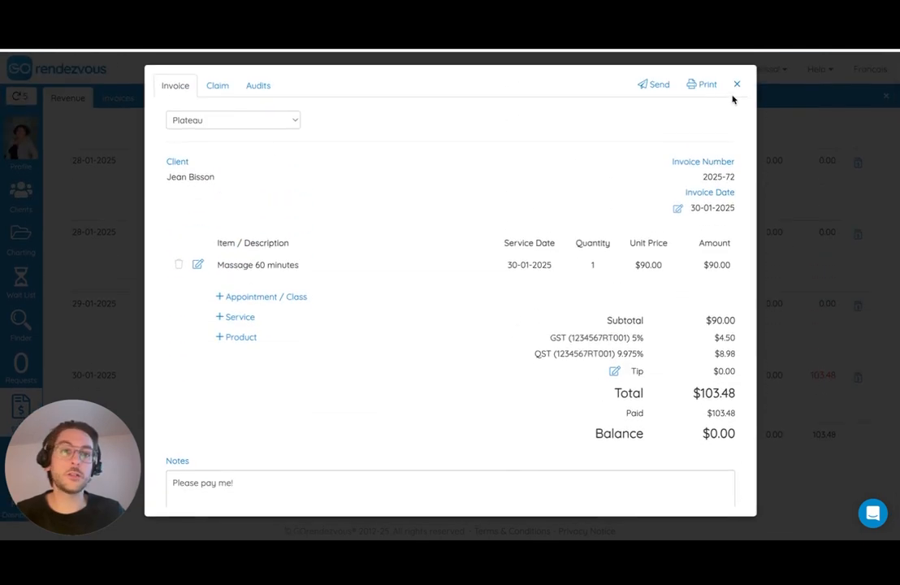
Close the paid invoice, return to the start of the revenue report, and close billing to show the calendar
click(736, 84)
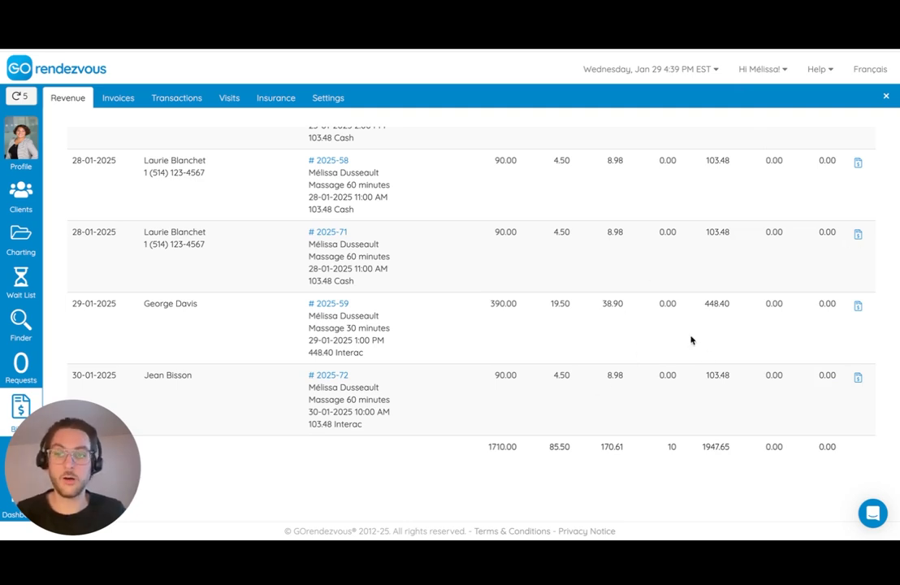
scroll(650, 276, up, 10)
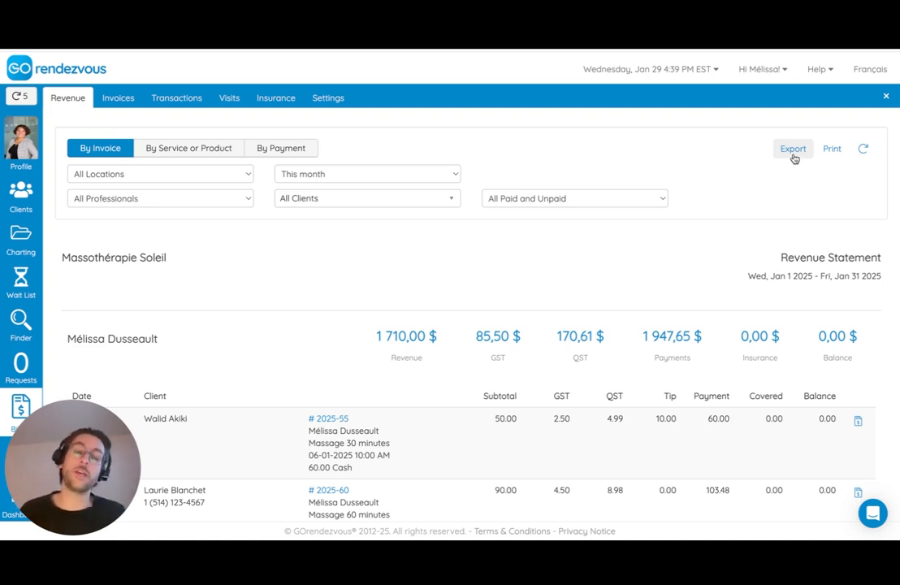
click(888, 99)
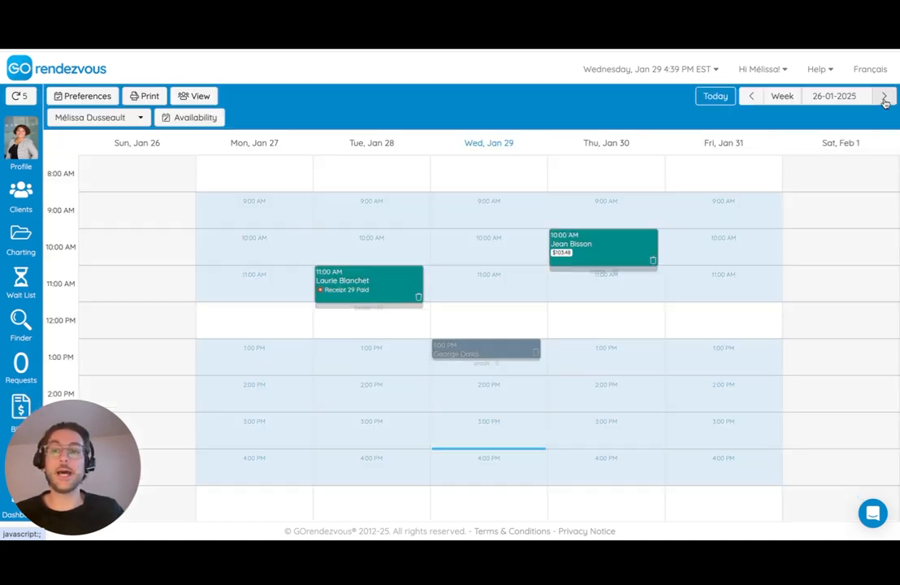